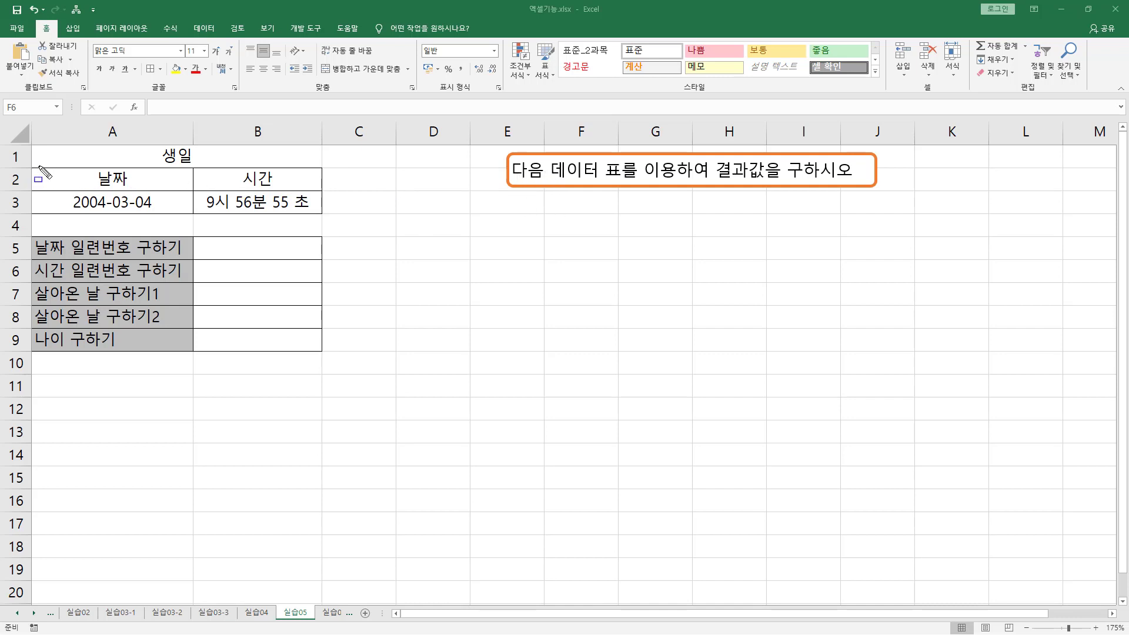
left_click_drag(39, 165, 316, 214)
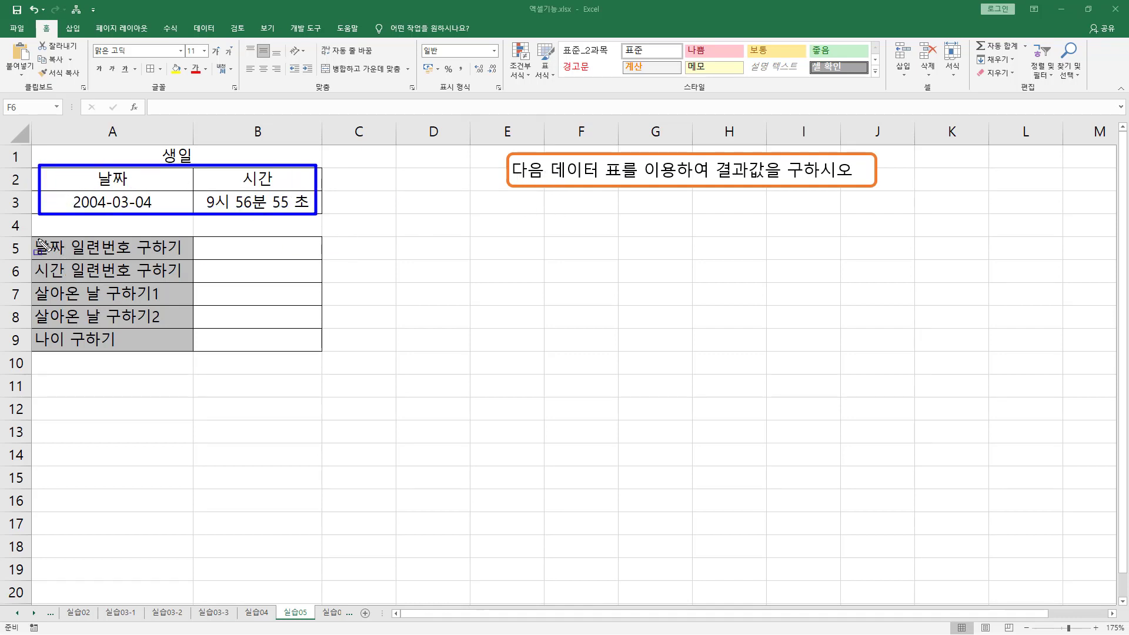
mouse_move(34, 237)
left_mouse_down()
mouse_move(59, 277)
mouse_move(132, 277)
mouse_move(65, 283)
mouse_move(176, 338)
mouse_move(168, 325)
left_mouse_up()
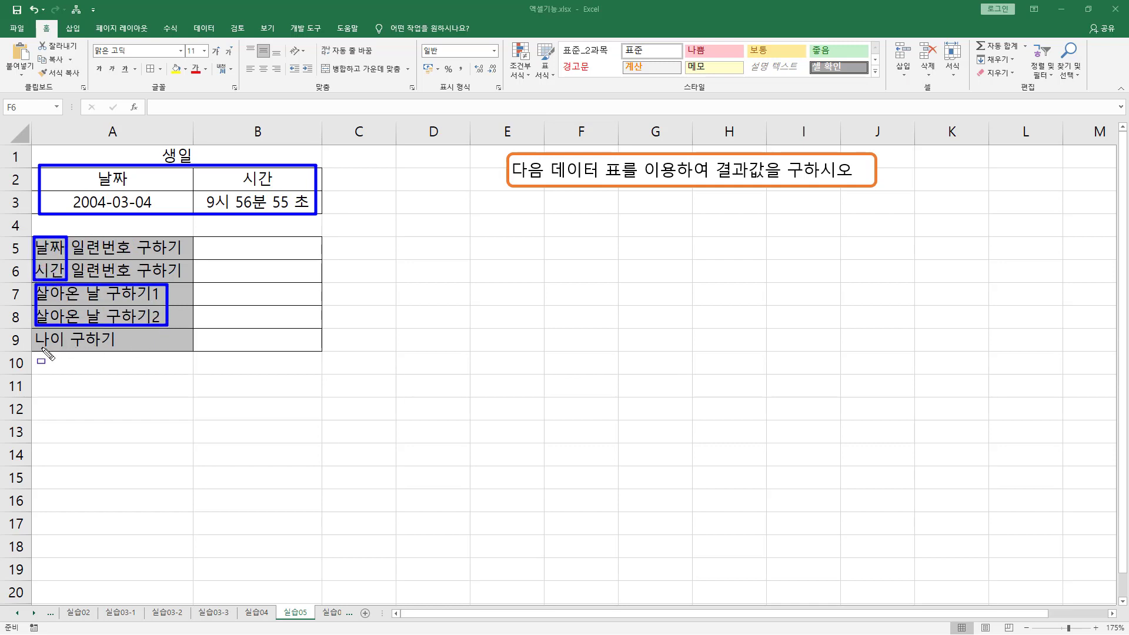
key("Escape")
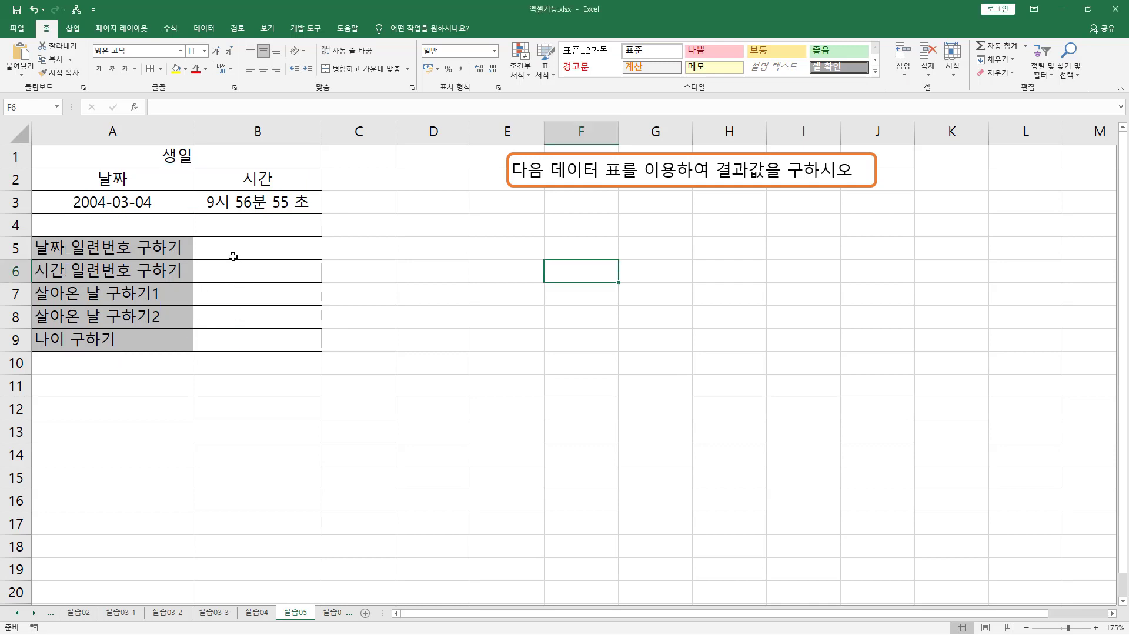
Start a DATE formula in cell B5 for the date serial number.
left_click(232, 257)
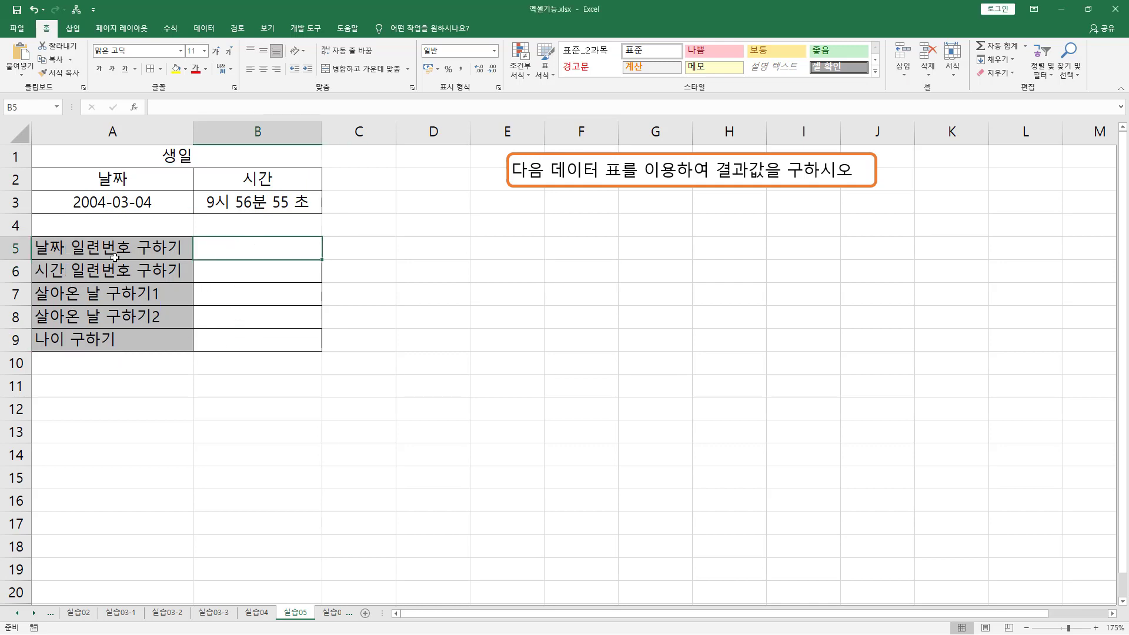
mouse_move(66, 191)
left_mouse_down()
mouse_move(80, 212)
mouse_move(163, 213)
left_mouse_up()
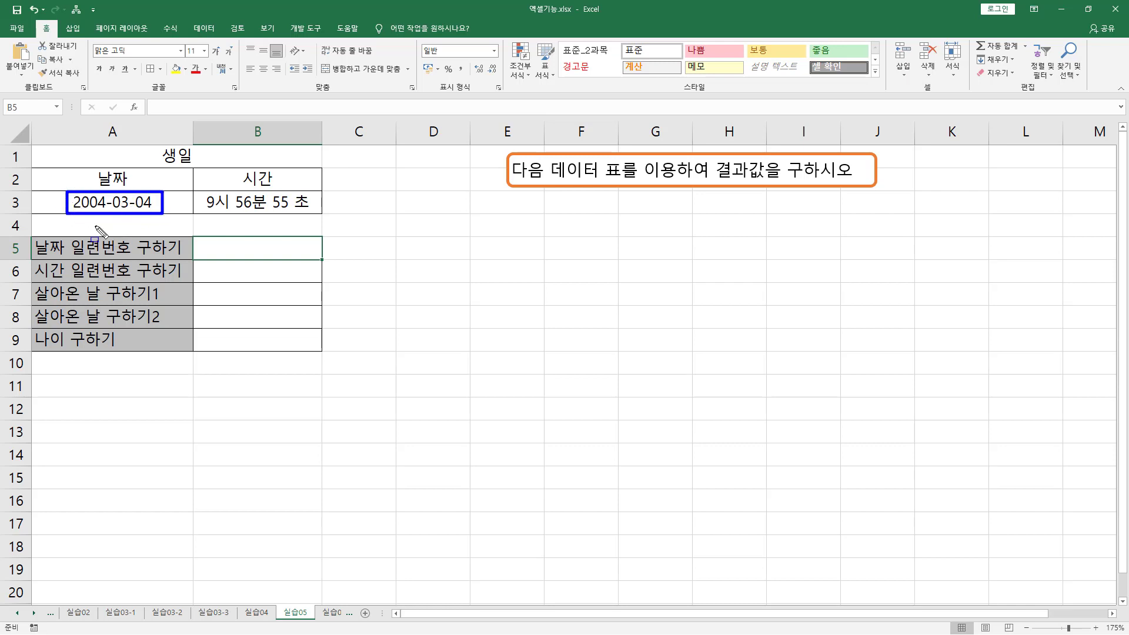
left_click_drag(72, 255, 172, 257)
key("Escape")
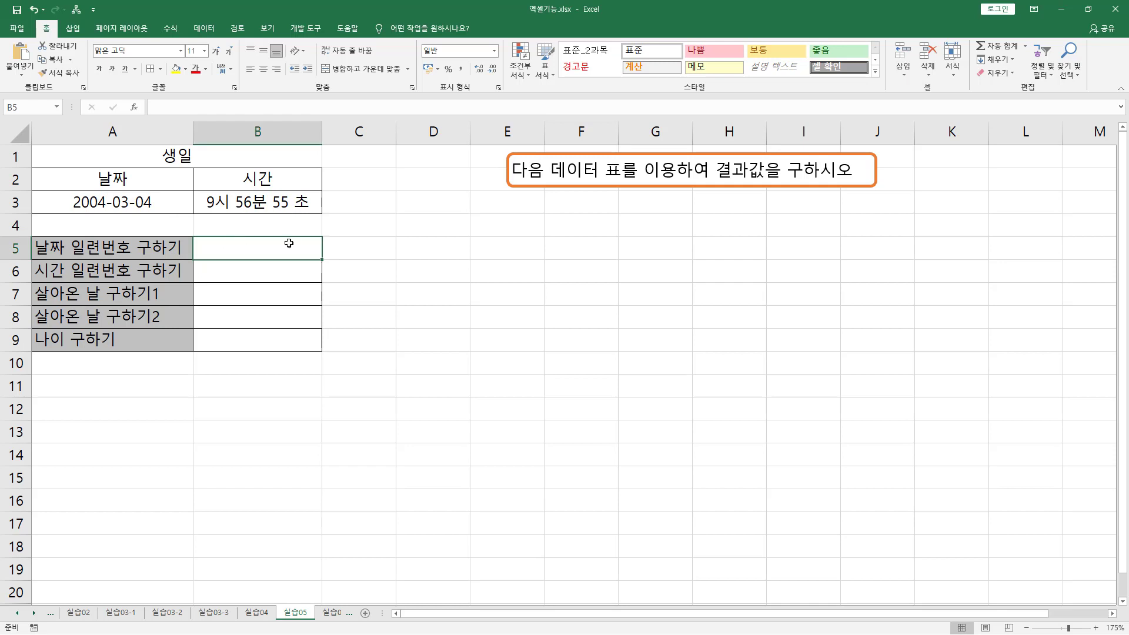
type("=")
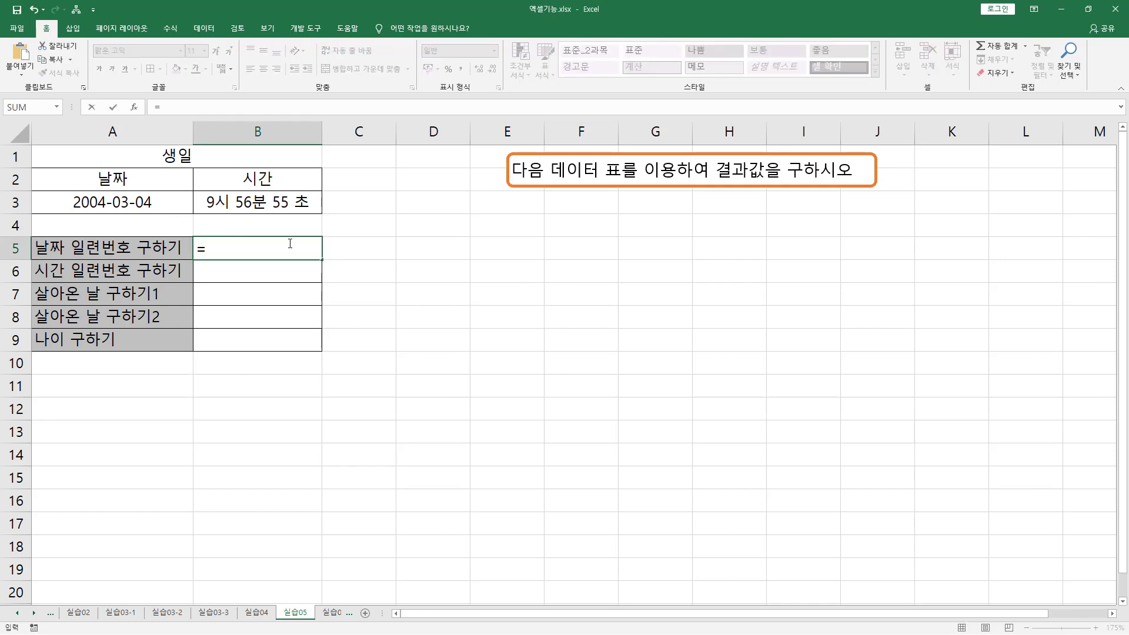
type("ㅇㅁ")
key("BackSpace")
key("BackSpace")
key("Hangul")
type("DATE(")
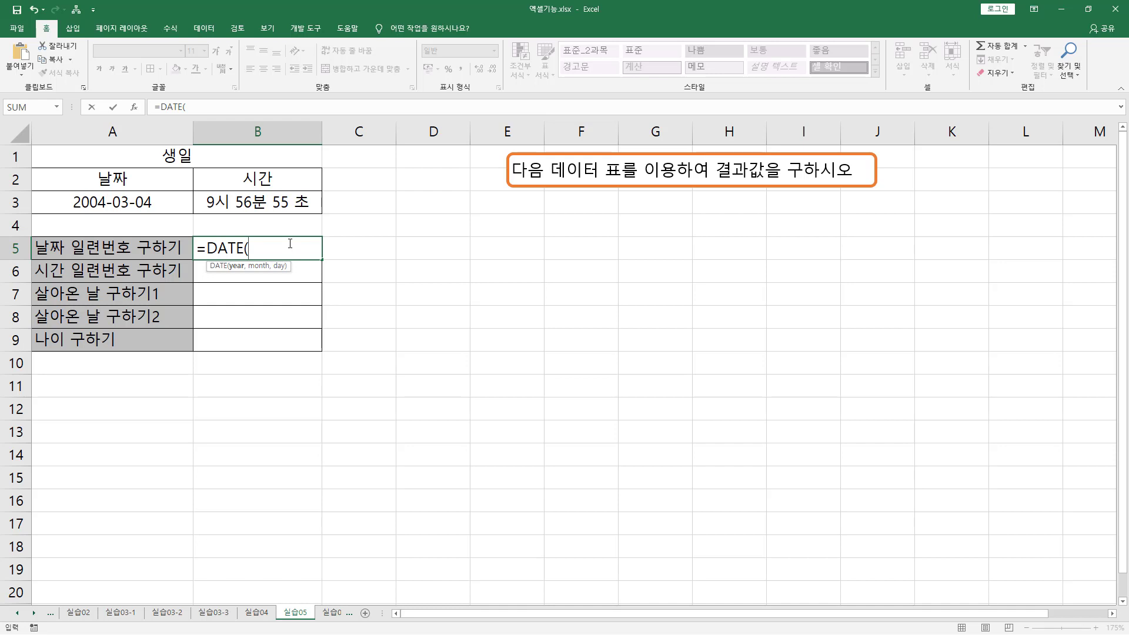
Enter YEAR(A3) as the year argument of the DATE formula in B5.
left_click_drag(65, 190, 171, 218)
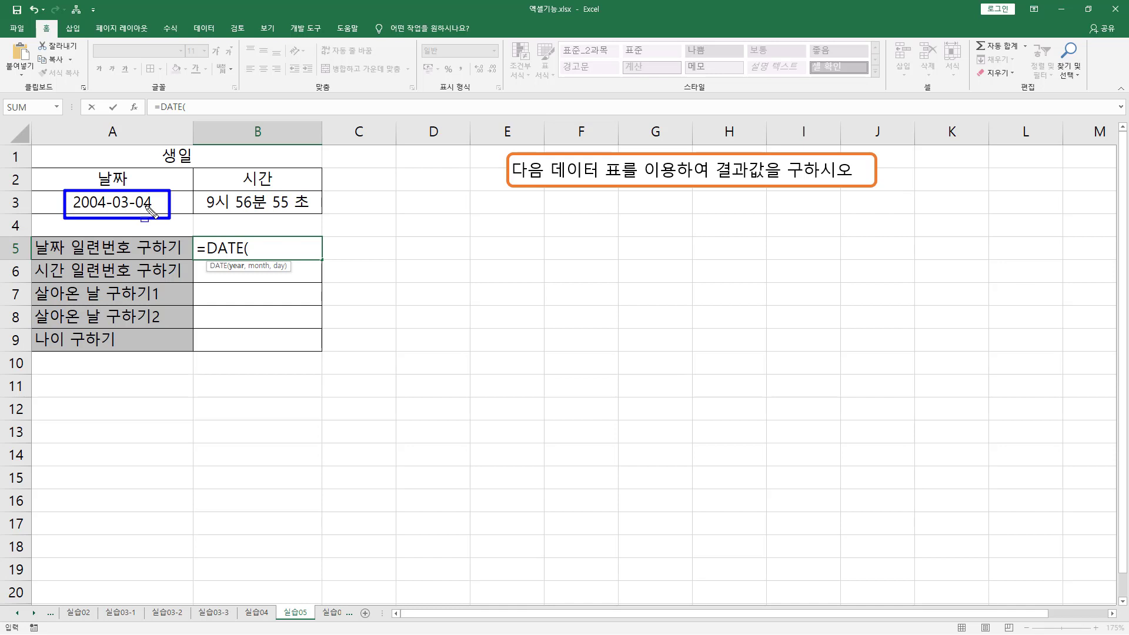
key("Escape")
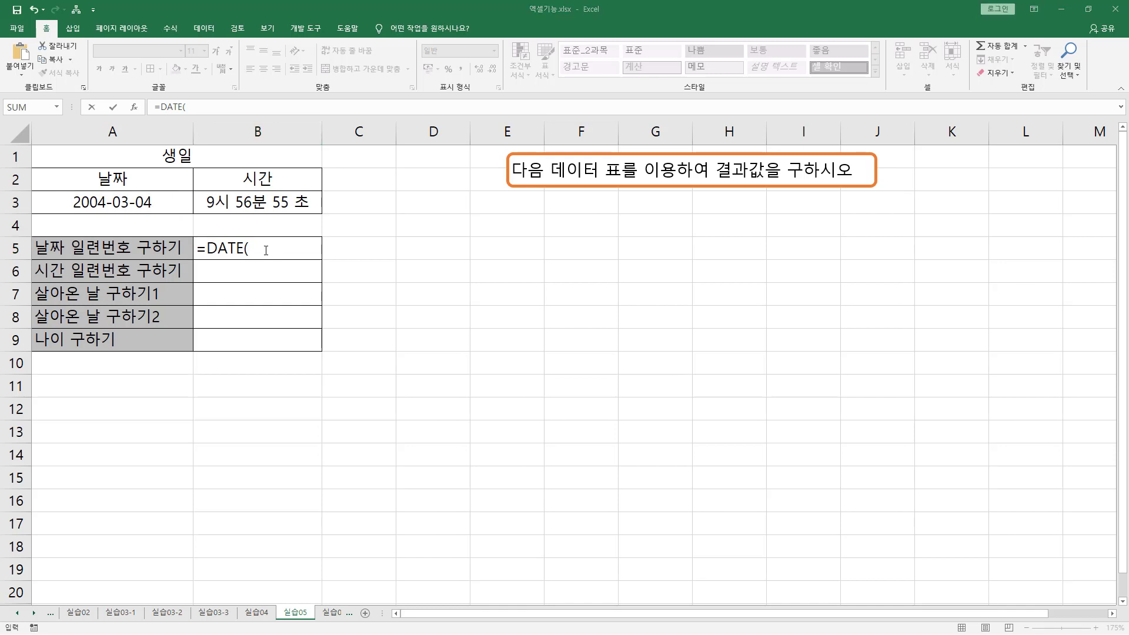
left_click(288, 248)
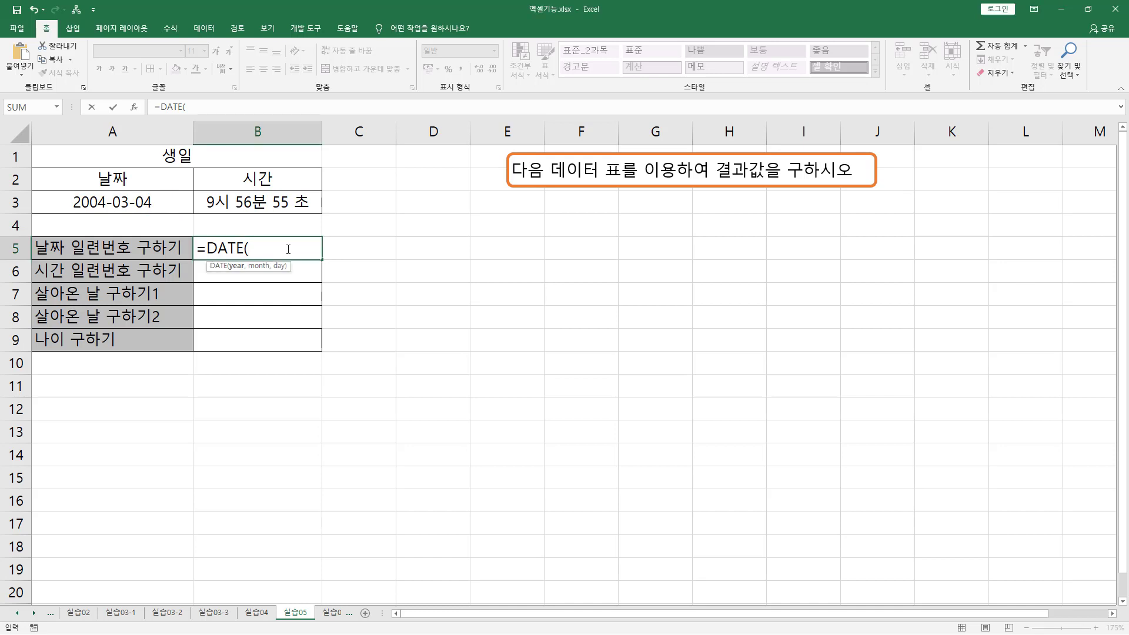
type("YE")
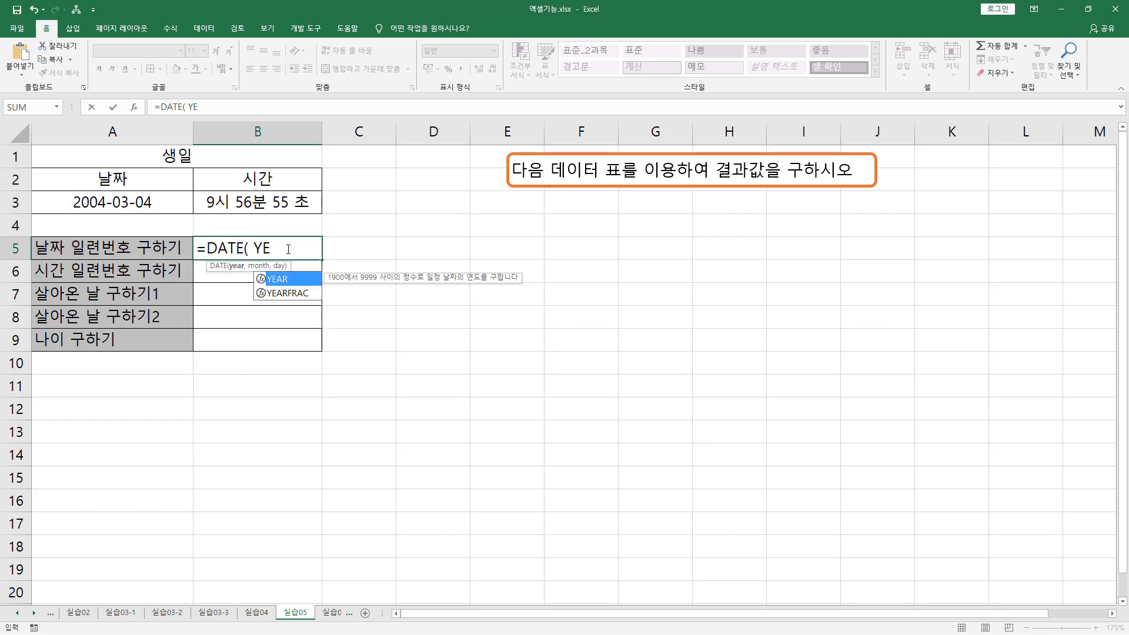
key("Tab")
left_click(106, 206)
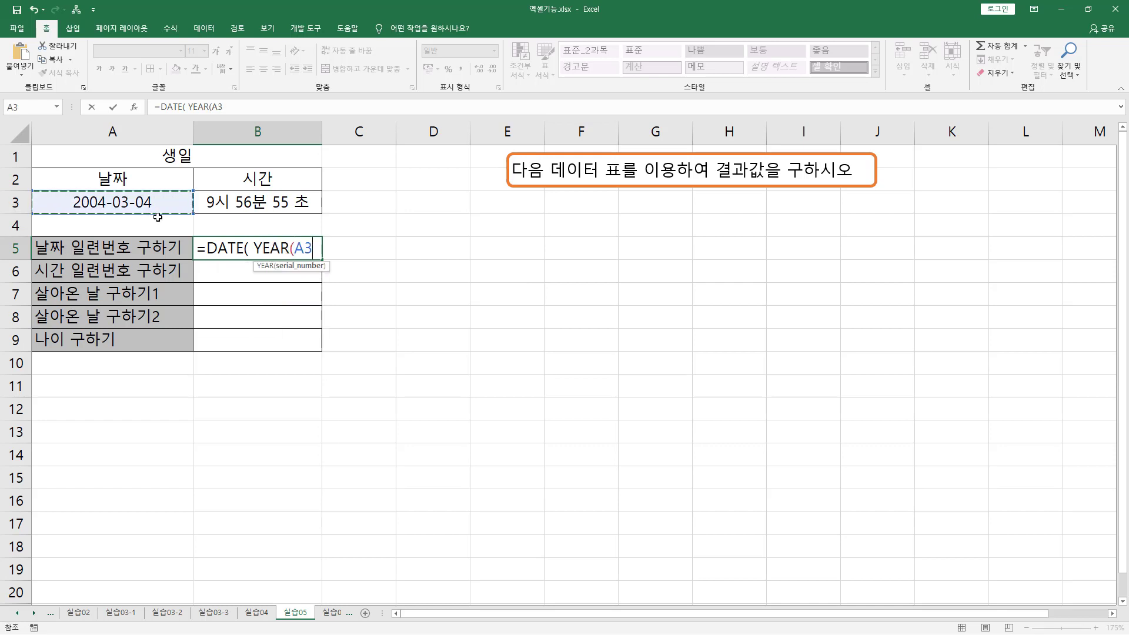
type(")")
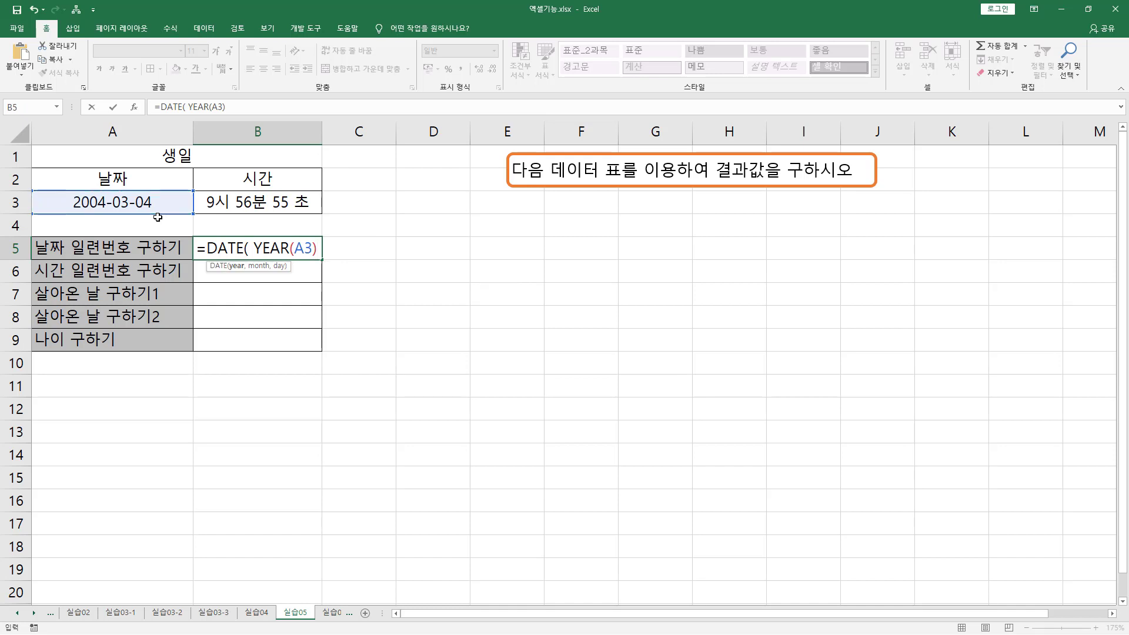
Complete the DATE formula in B5 with MONTH(A3) and DAY(A3) as its month and day arguments.
type(", MONTH(")
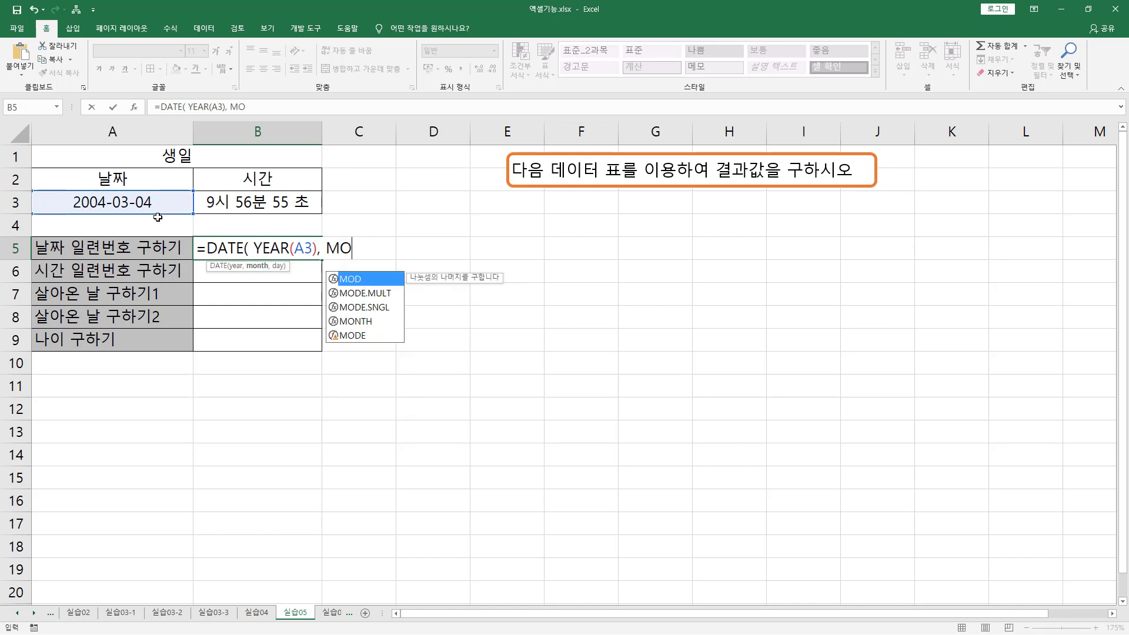
left_click(147, 202)
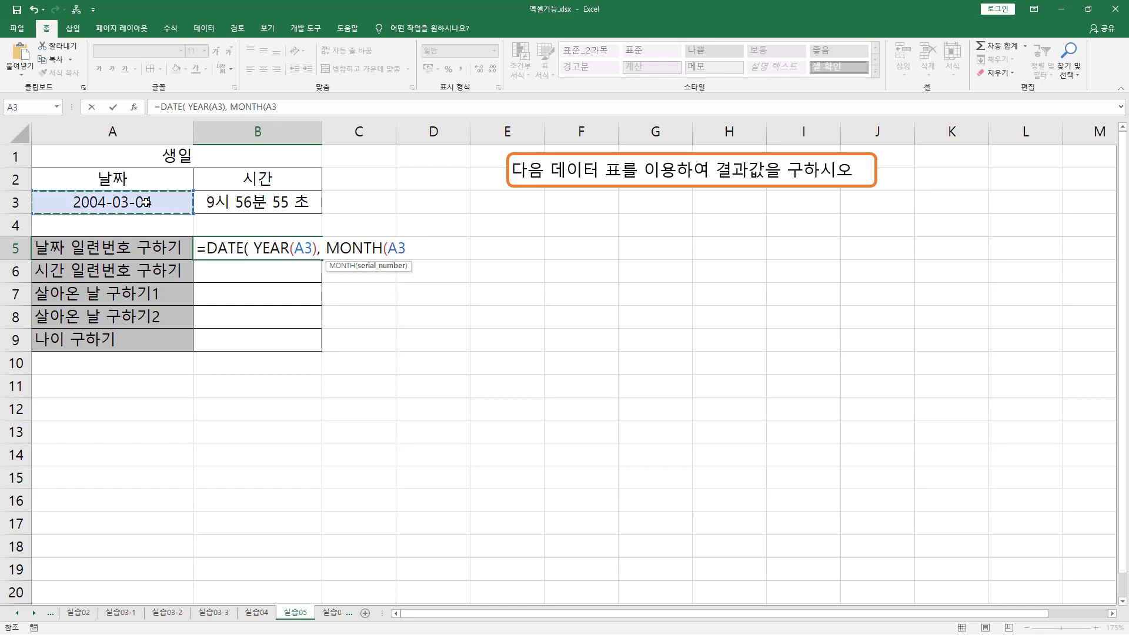
type(")")
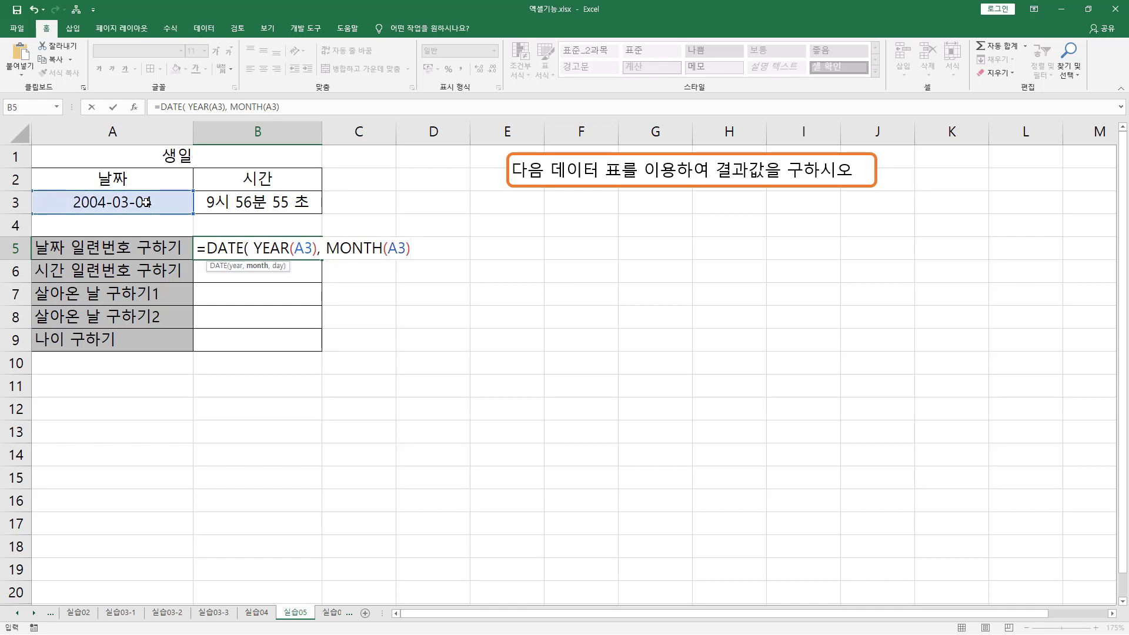
type(", DAY(")
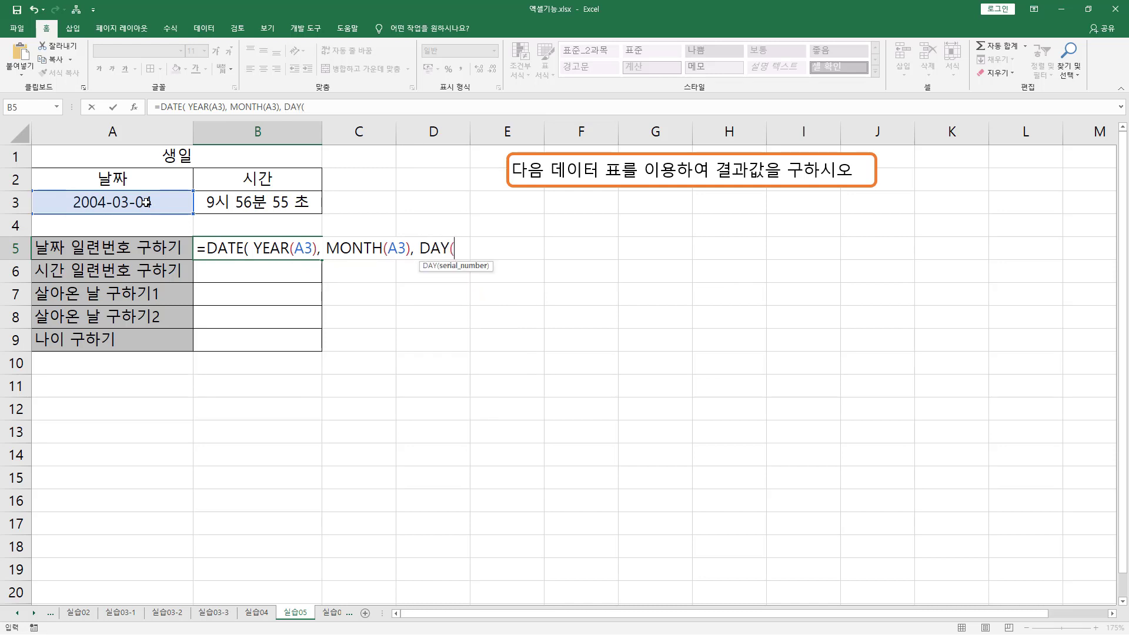
left_click(141, 202)
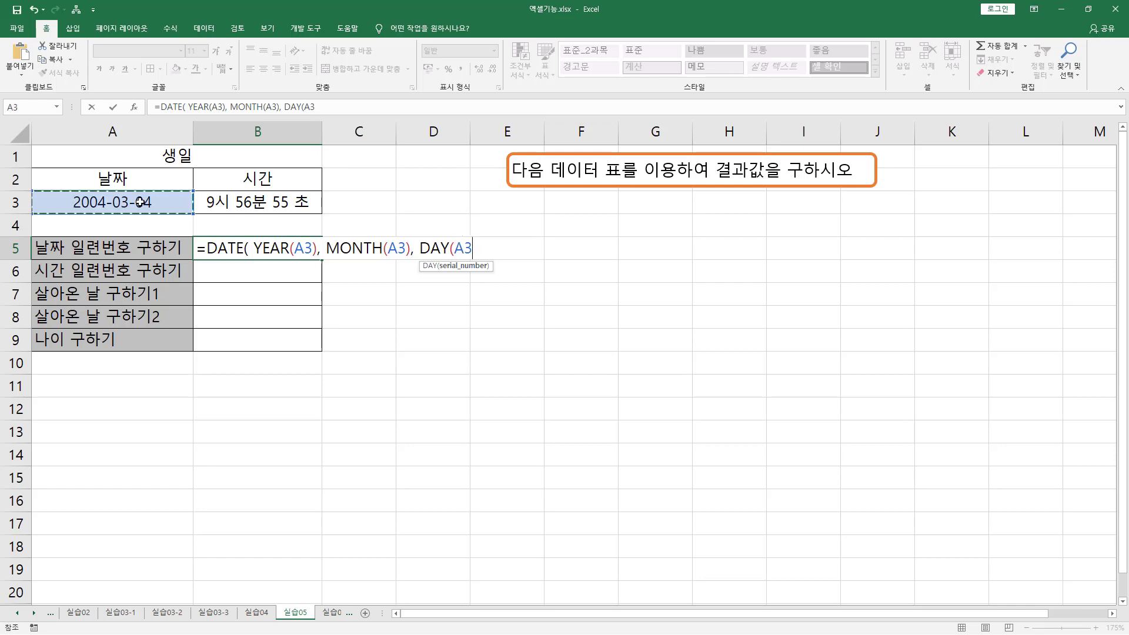
type(")")
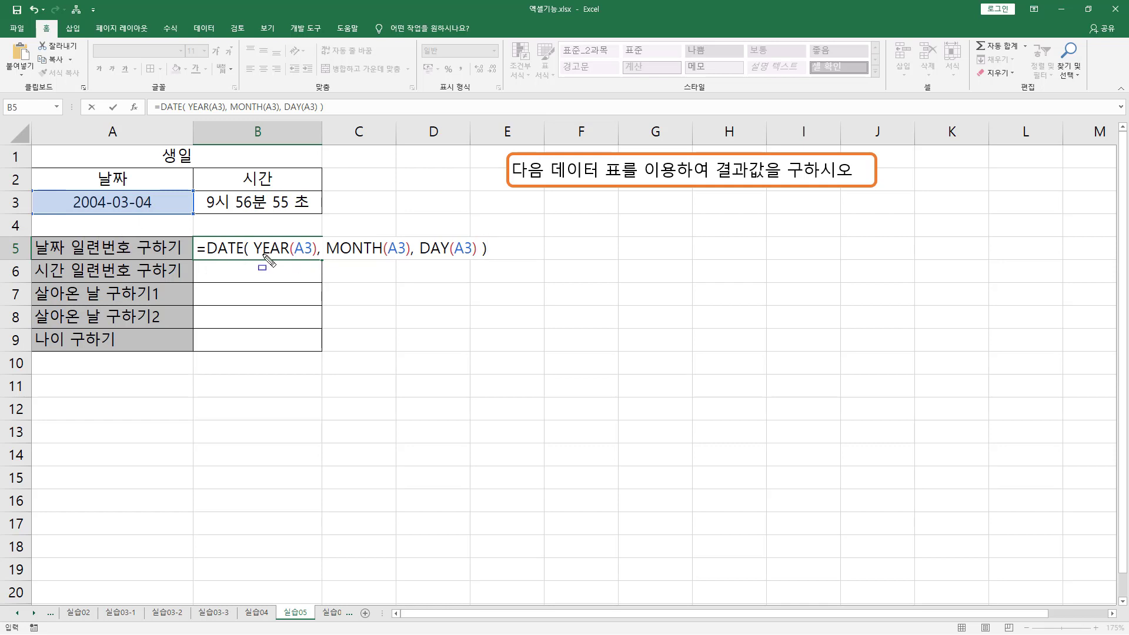
left_click_drag(256, 255, 473, 257)
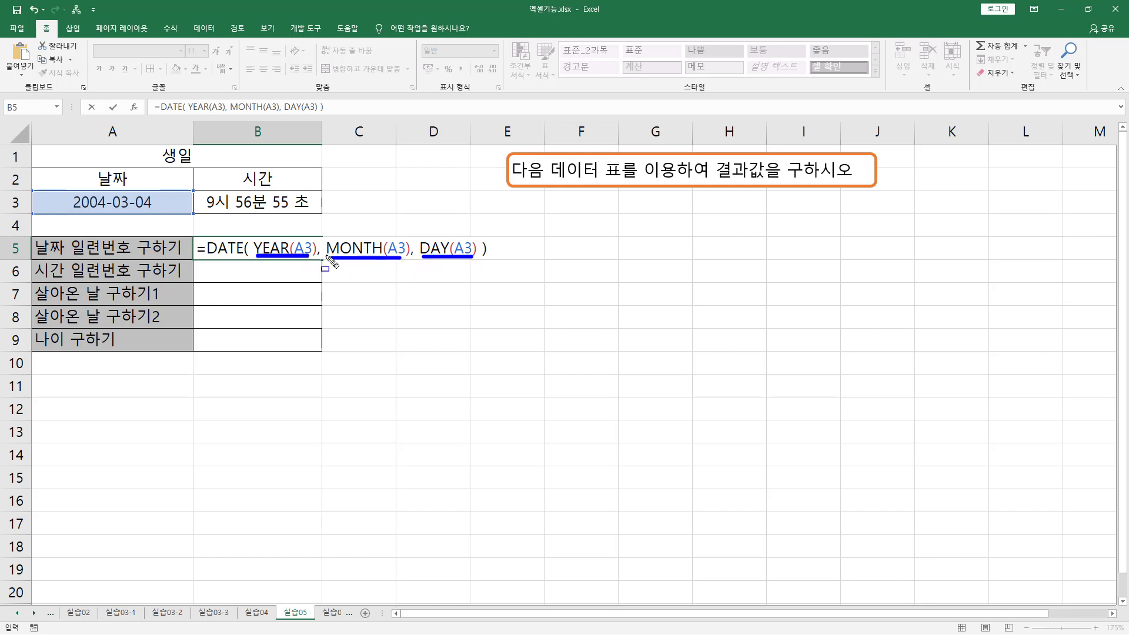
left_click_drag(317, 250, 317, 258)
left_click_drag(409, 250, 410, 259)
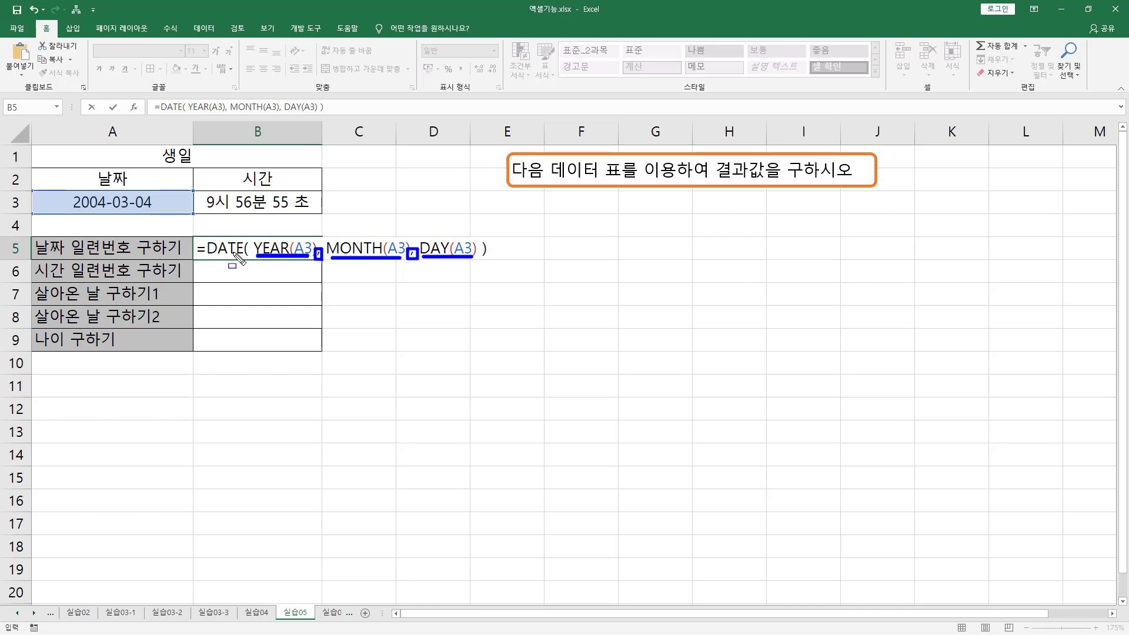
key("Escape")
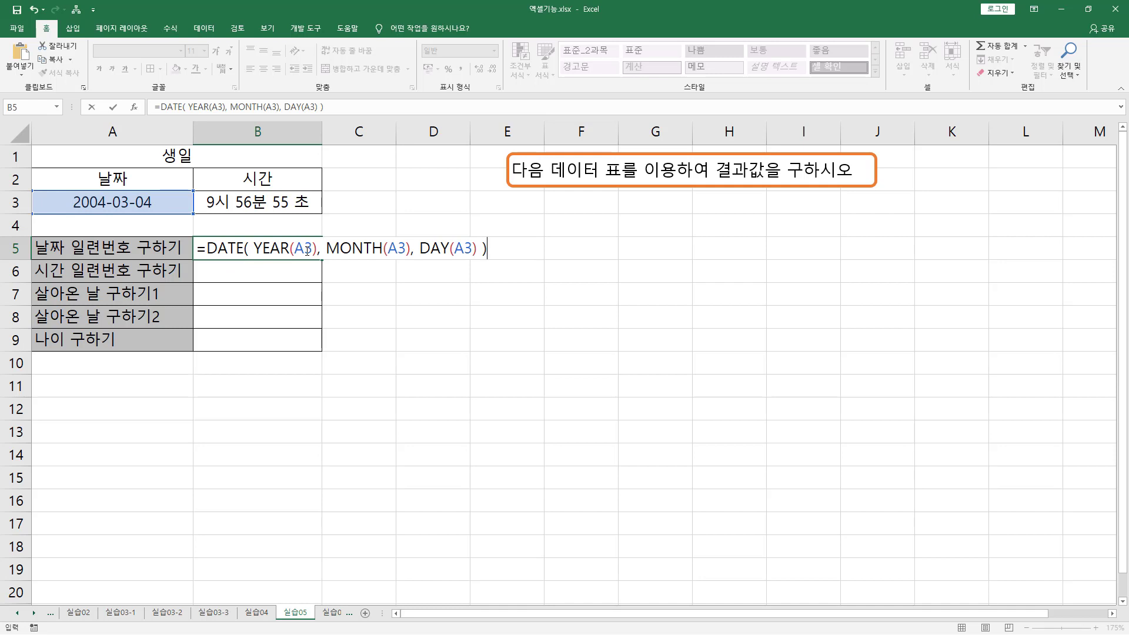
key("Return")
Change the number format of cell B5 to General (일반).
left_click(283, 248)
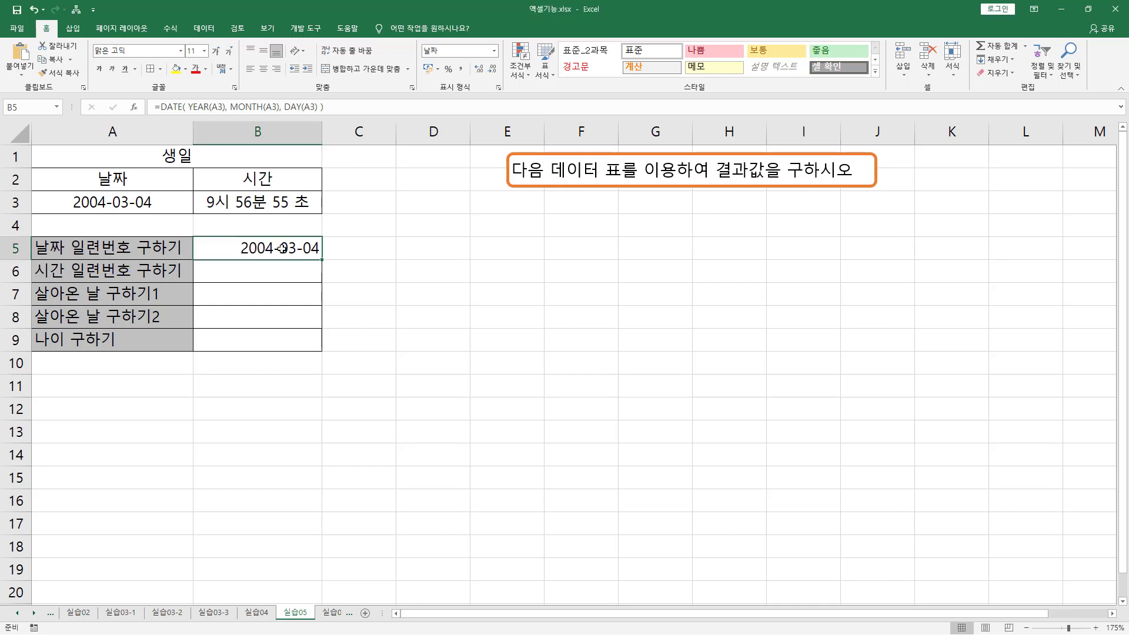
key("ctrl+1")
left_click(330, 346)
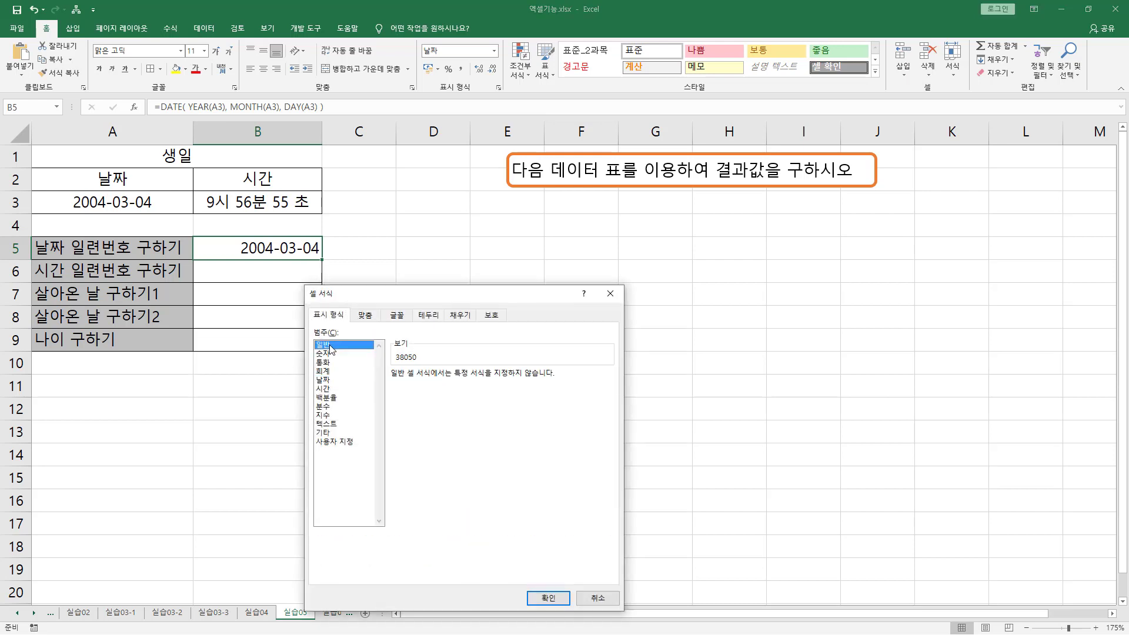
left_click(548, 597)
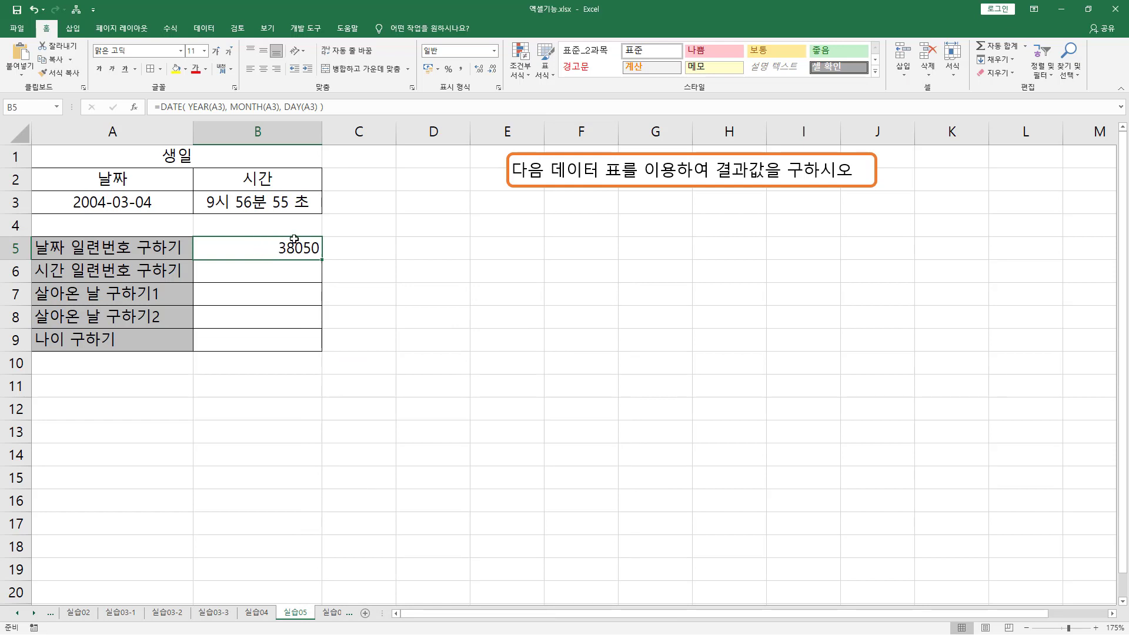
Start a TIME formula in cell B6 for the time serial number.
left_click(274, 266)
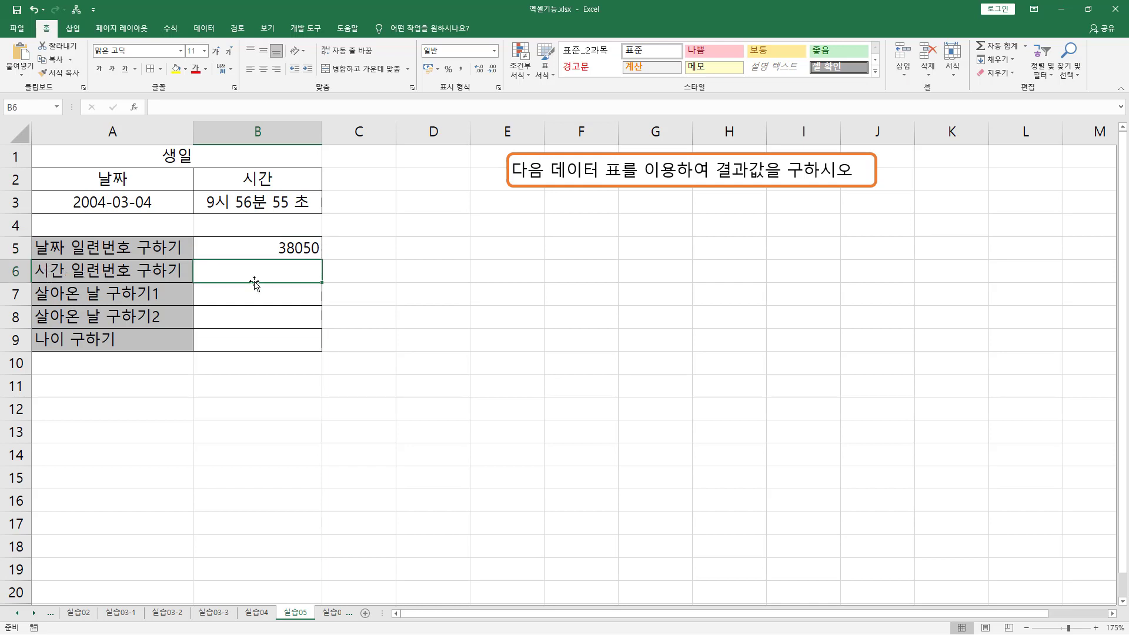
type("=")
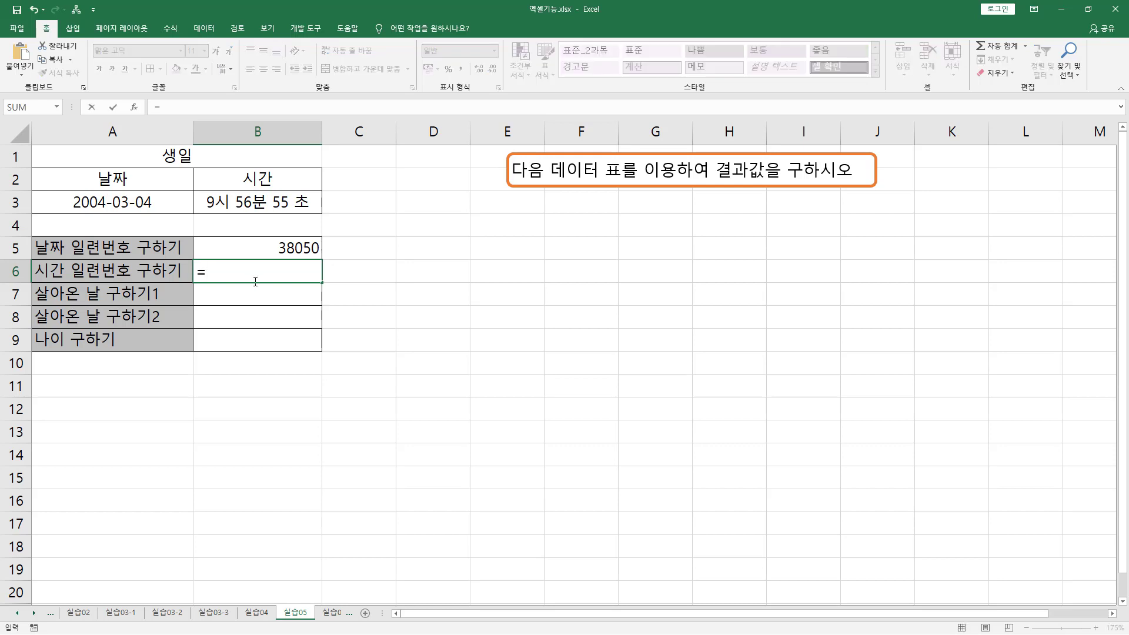
type("TIME")
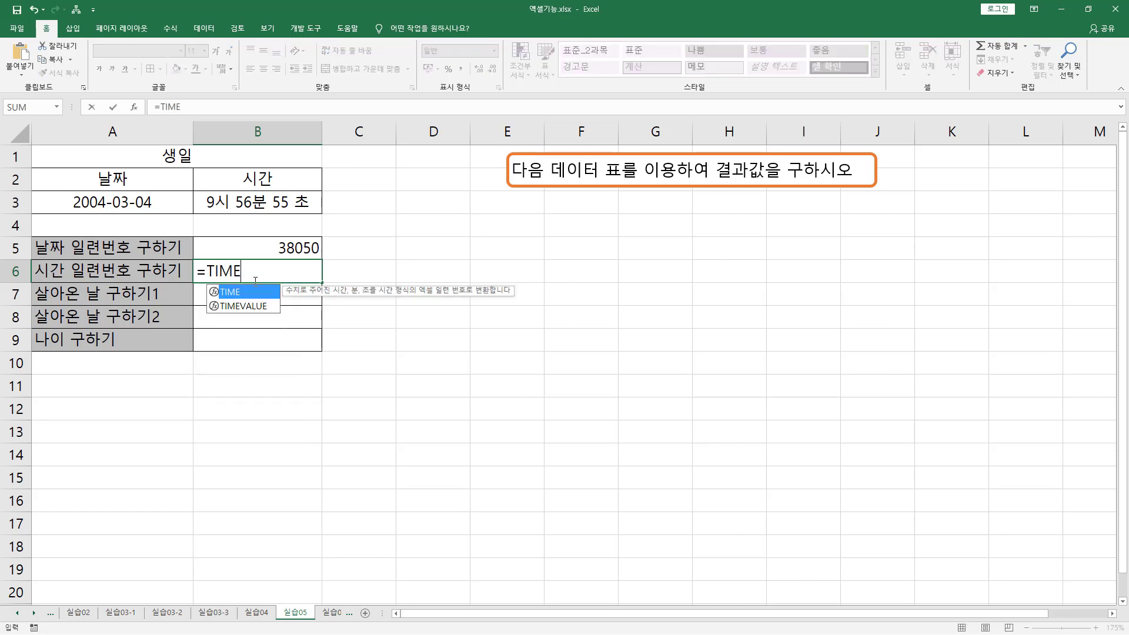
type("(")
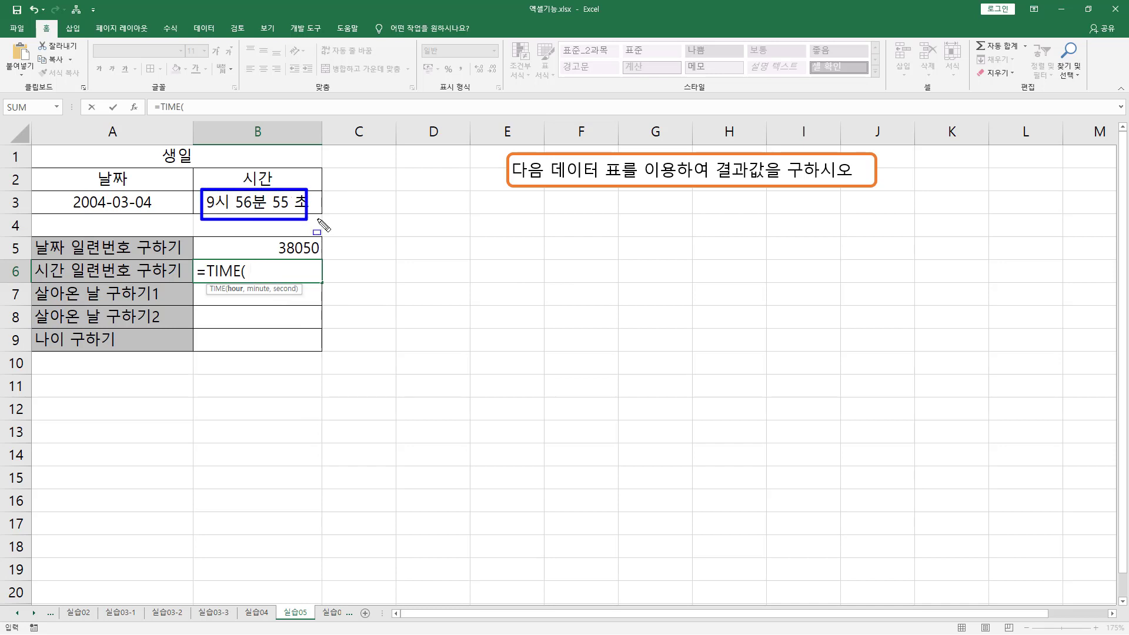
left_click_drag(207, 211, 303, 209)
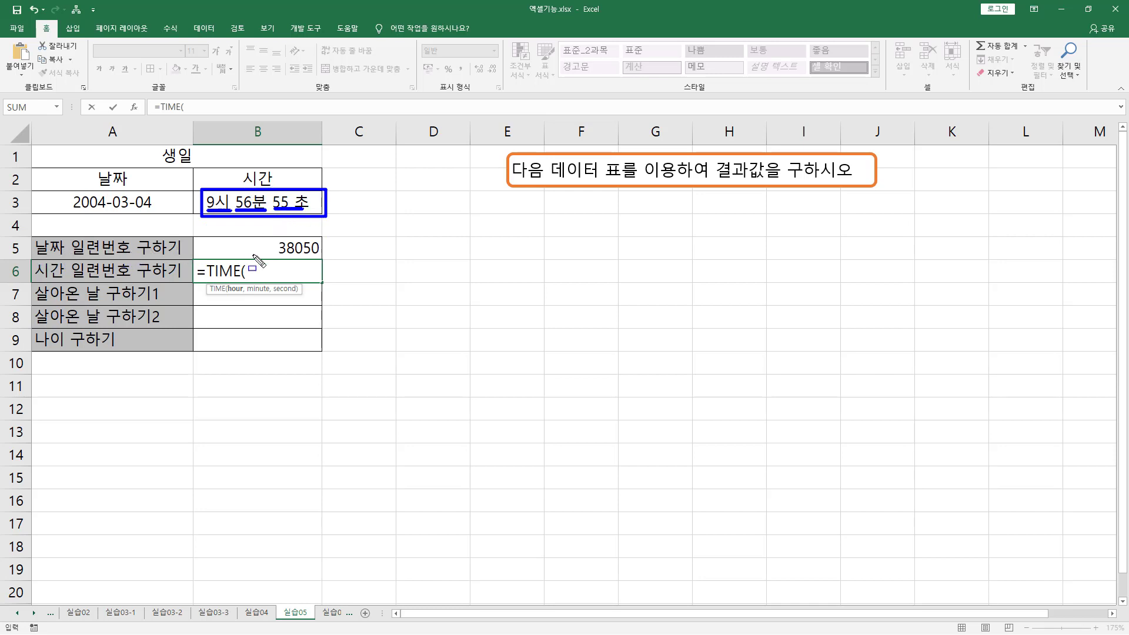
mouse_move(250, 265)
left_mouse_down()
mouse_move(272, 280)
mouse_move(386, 280)
left_mouse_up()
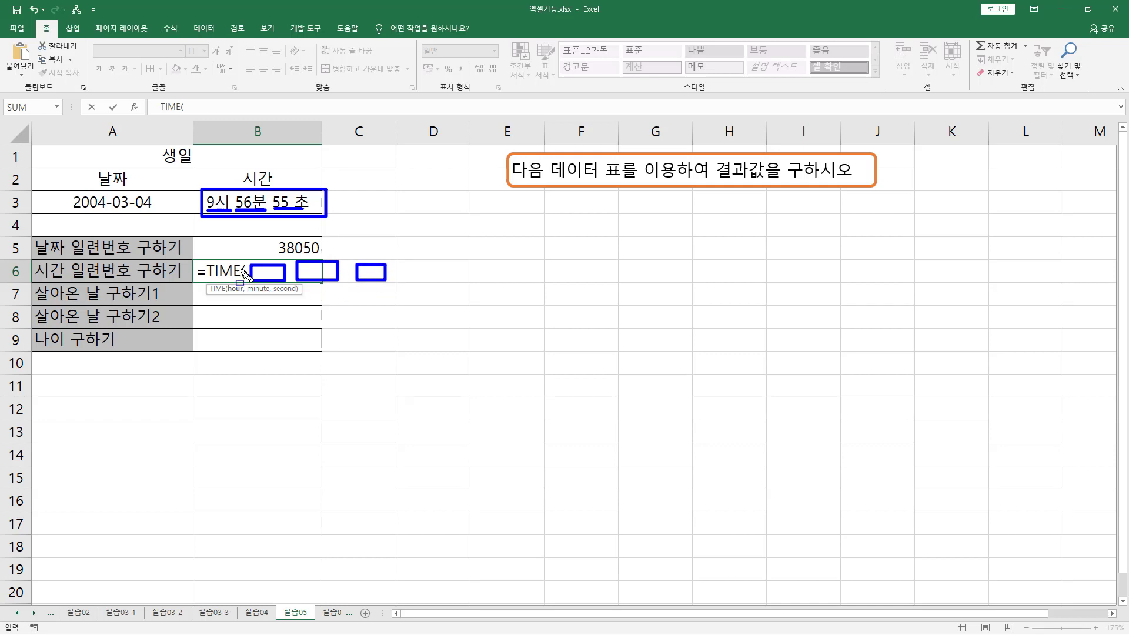
key("Escape")
Enter HOUR(B3) as the hour argument of the TIME formula in B6.
left_click(268, 275)
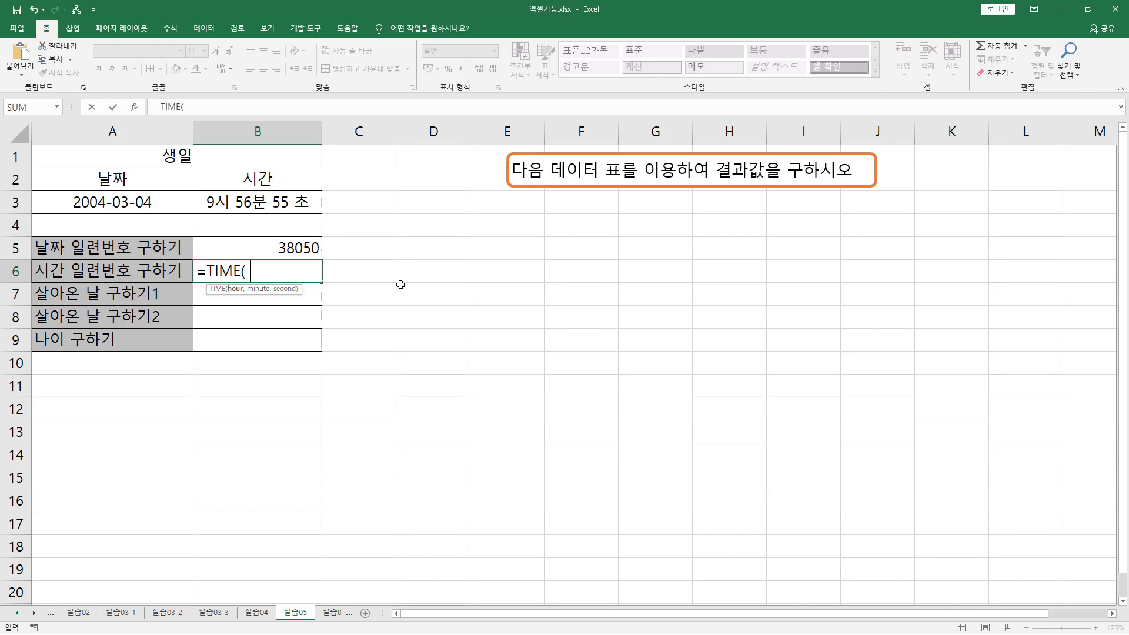
type("HO")
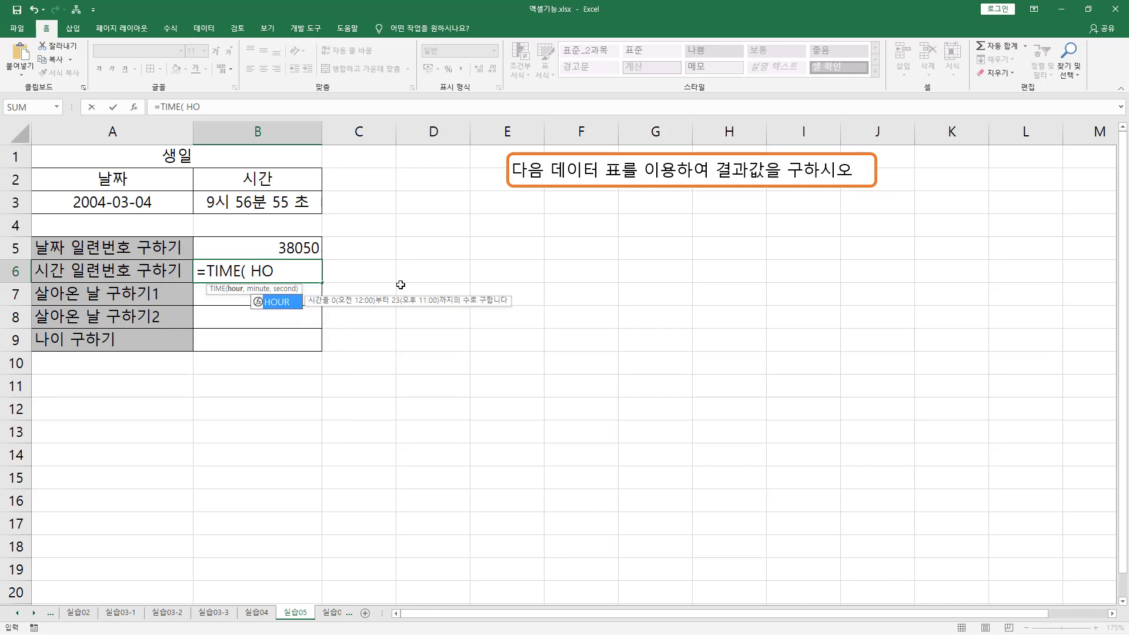
key("Tab")
left_click(255, 203)
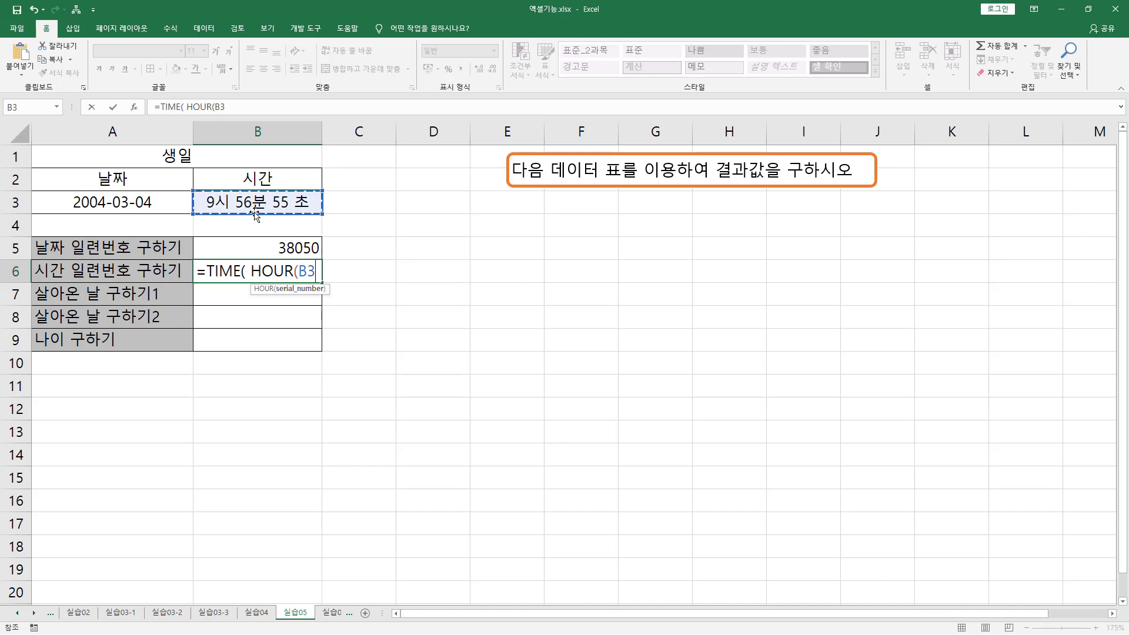
type("),")
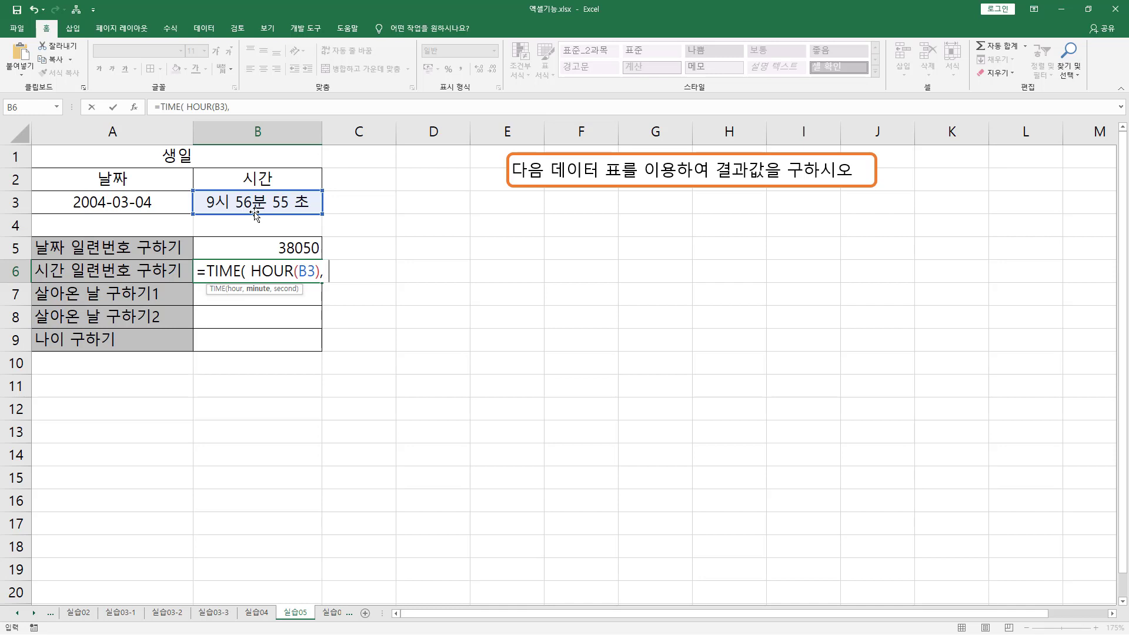
Complete the TIME formula in B6 with MINUTE(B3) and SECOND(B3) as its minute and second arguments.
type(" MI")
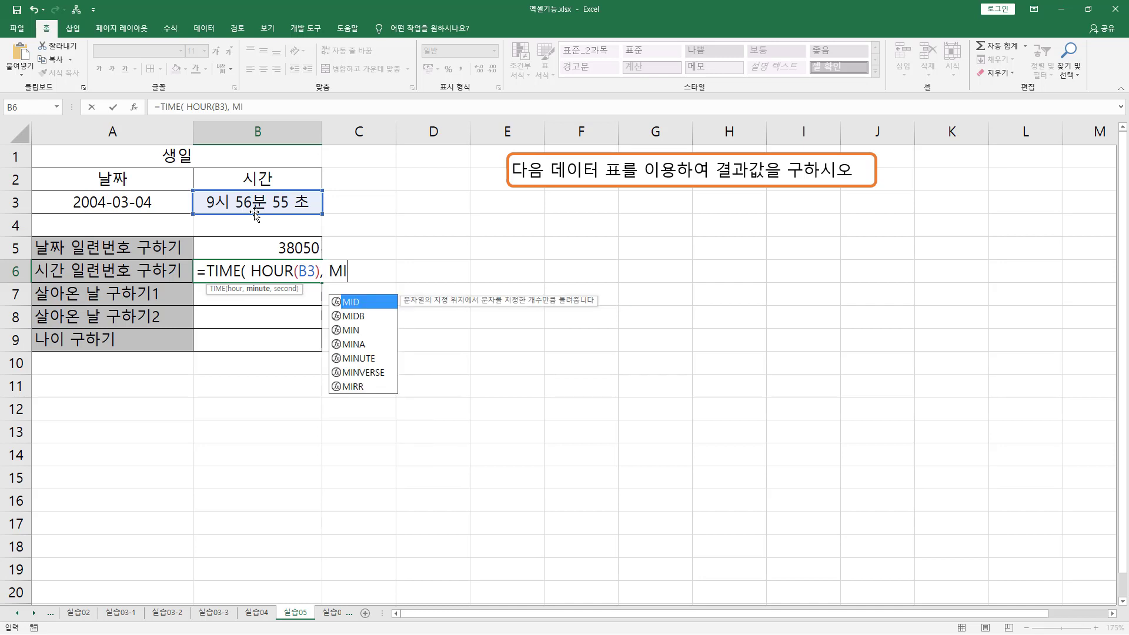
type("NUTE(")
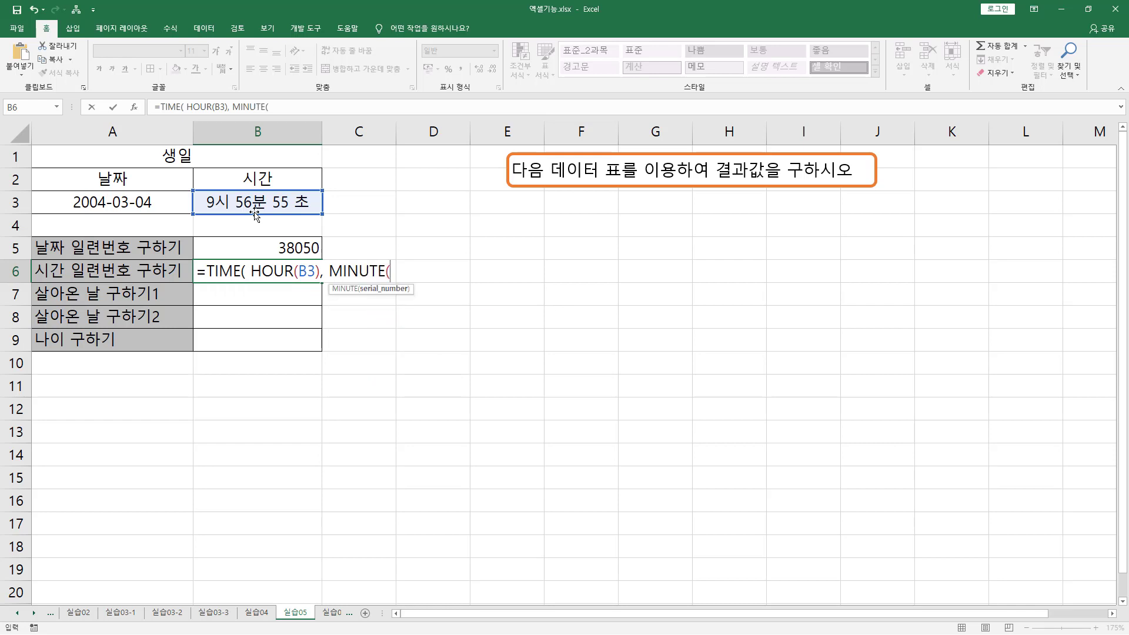
left_click(245, 201)
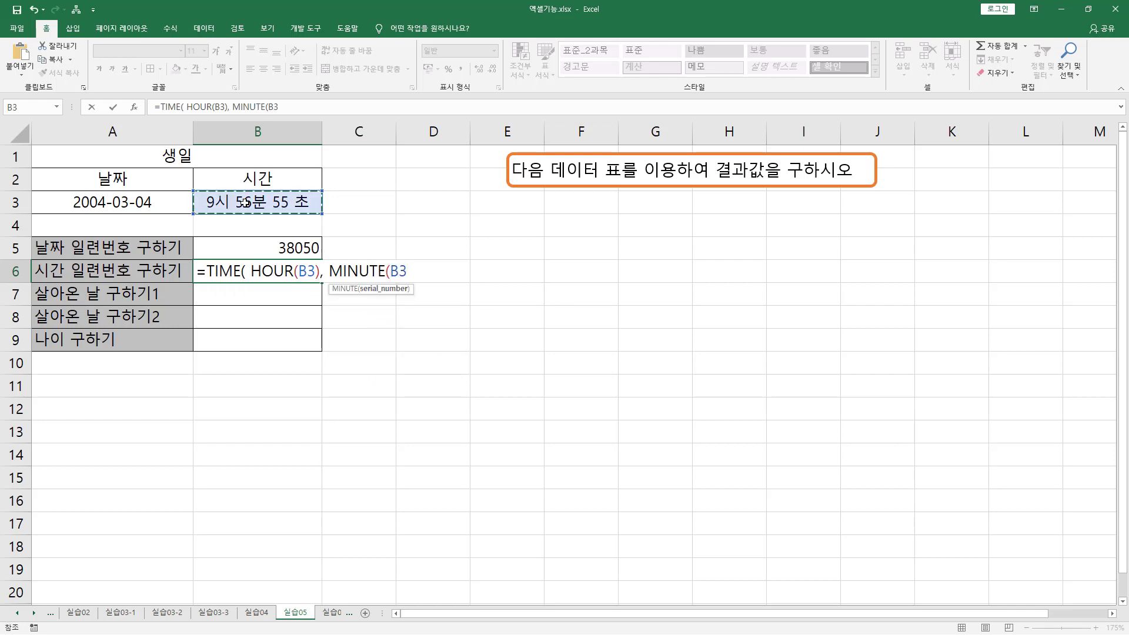
type("), ")
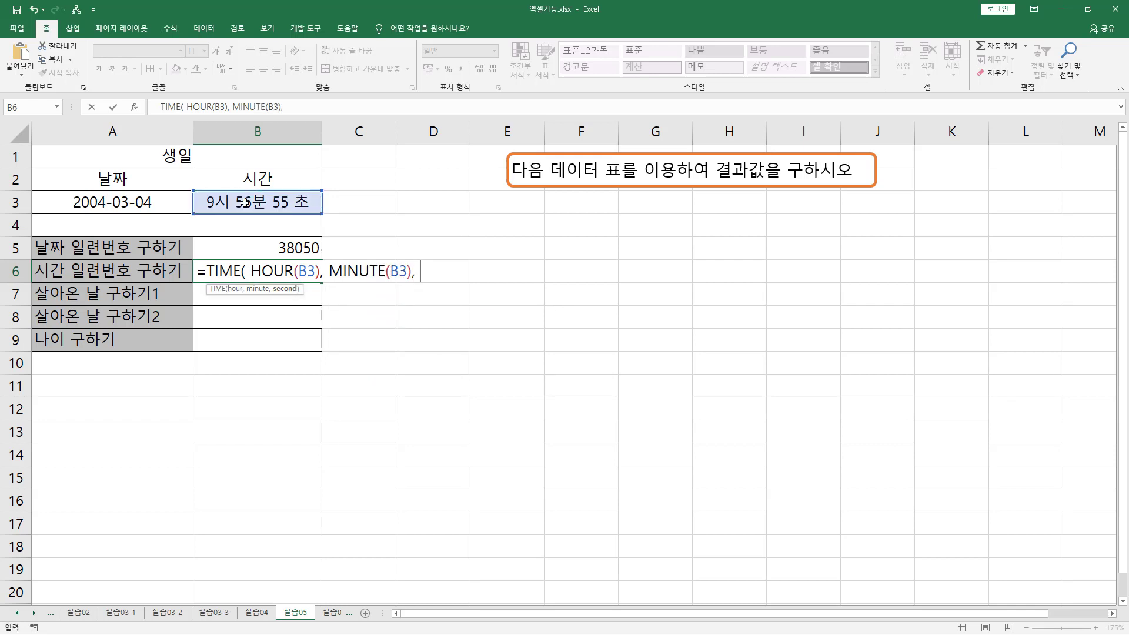
type("SE")
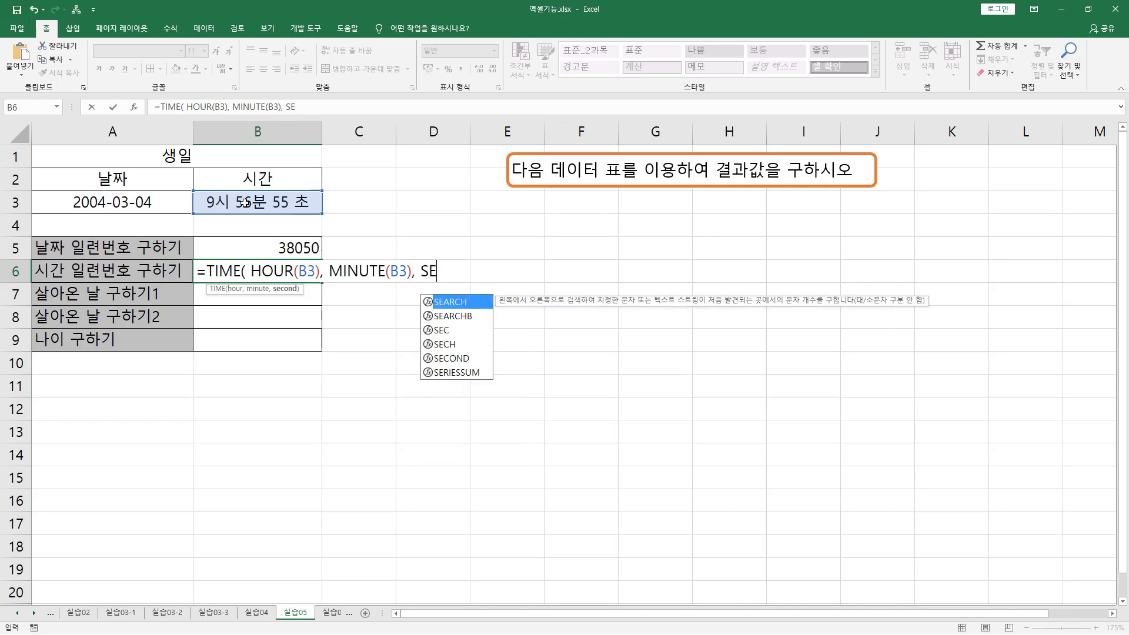
type("CO")
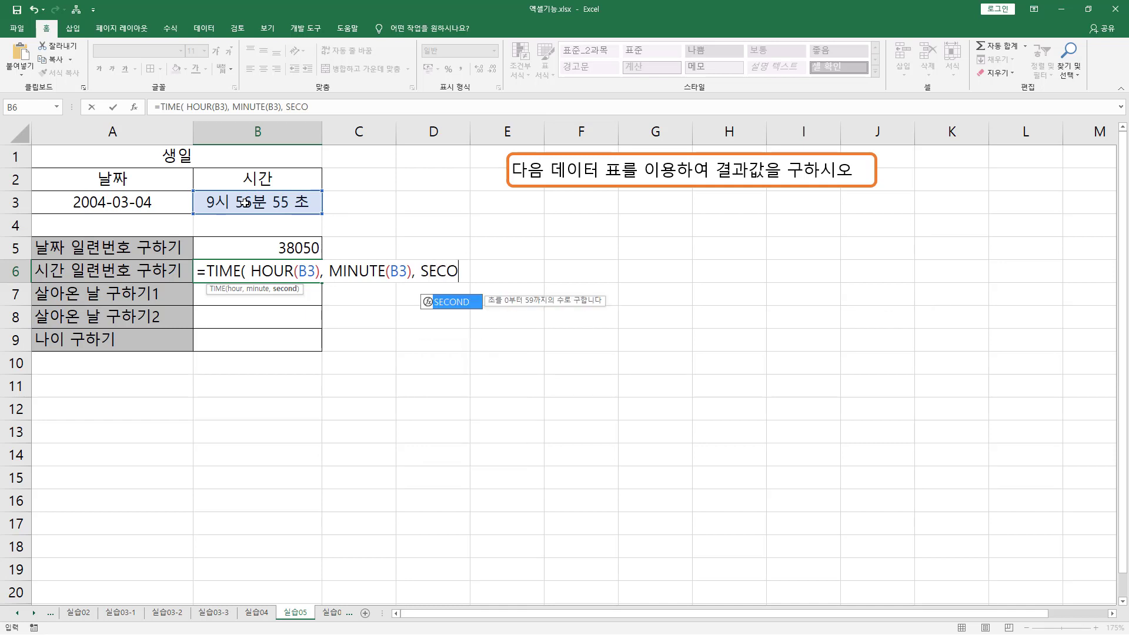
key("Tab")
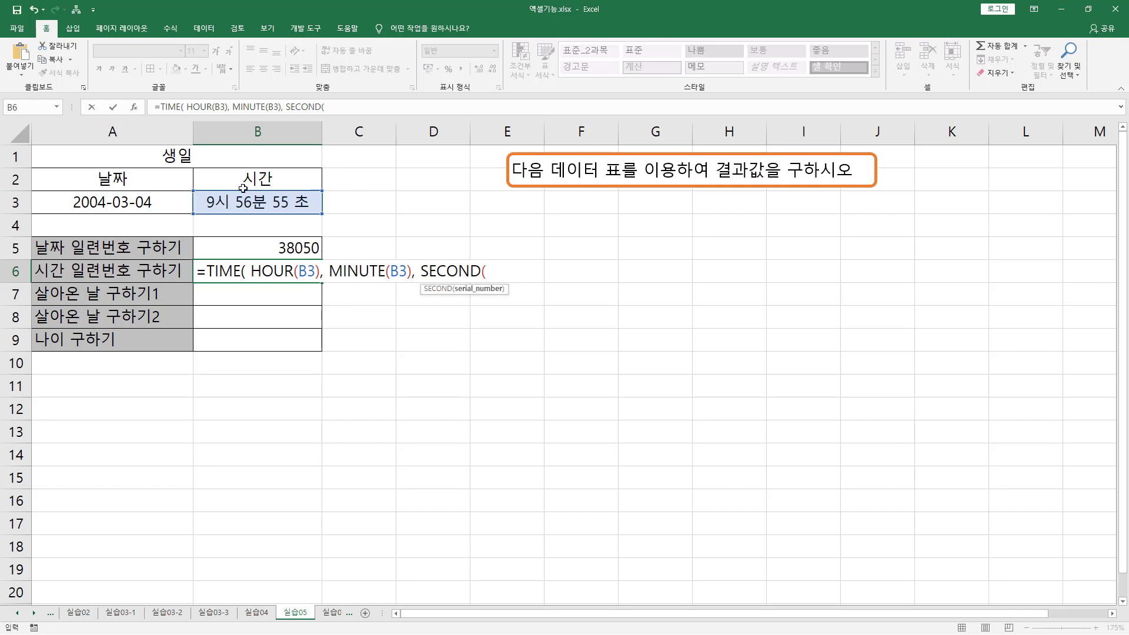
left_click(247, 202)
type(")")
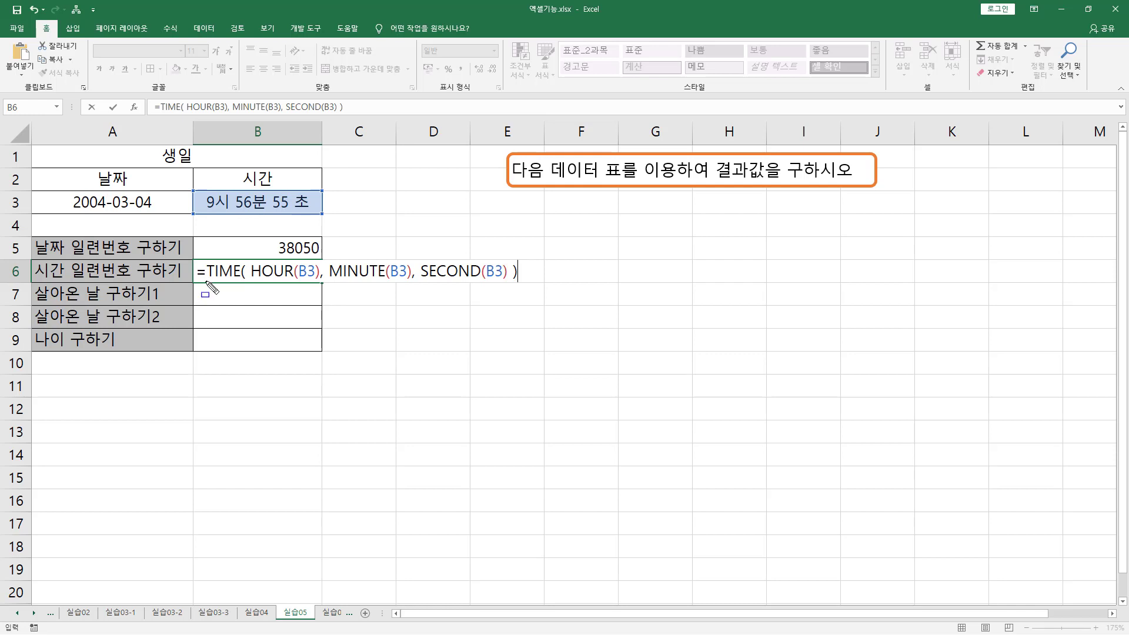
left_click_drag(206, 281, 499, 287)
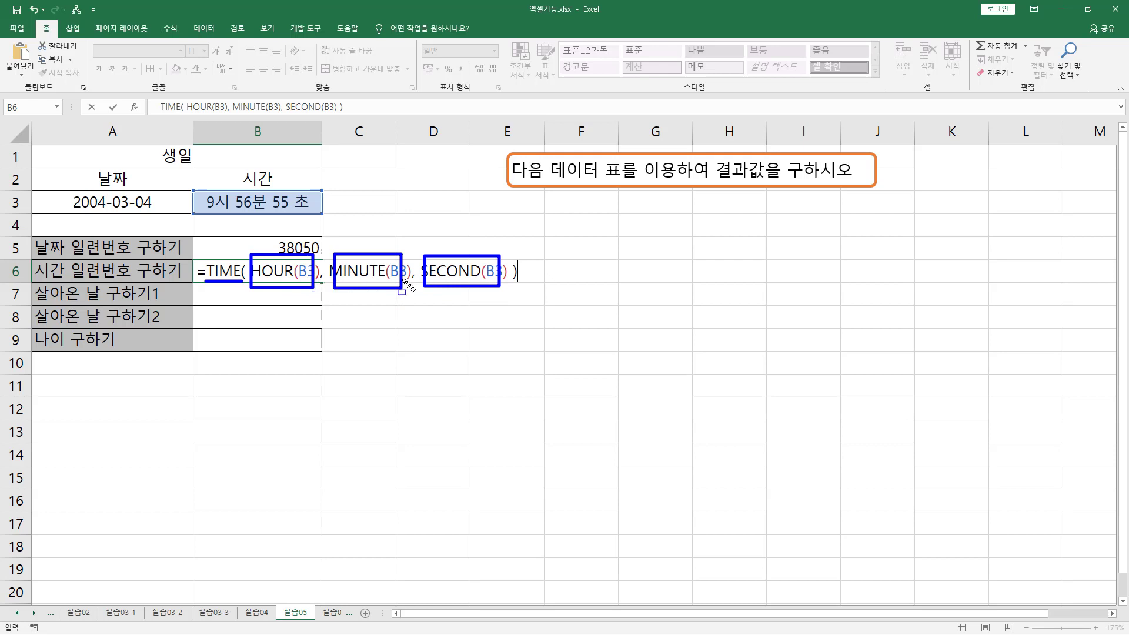
key("Escape")
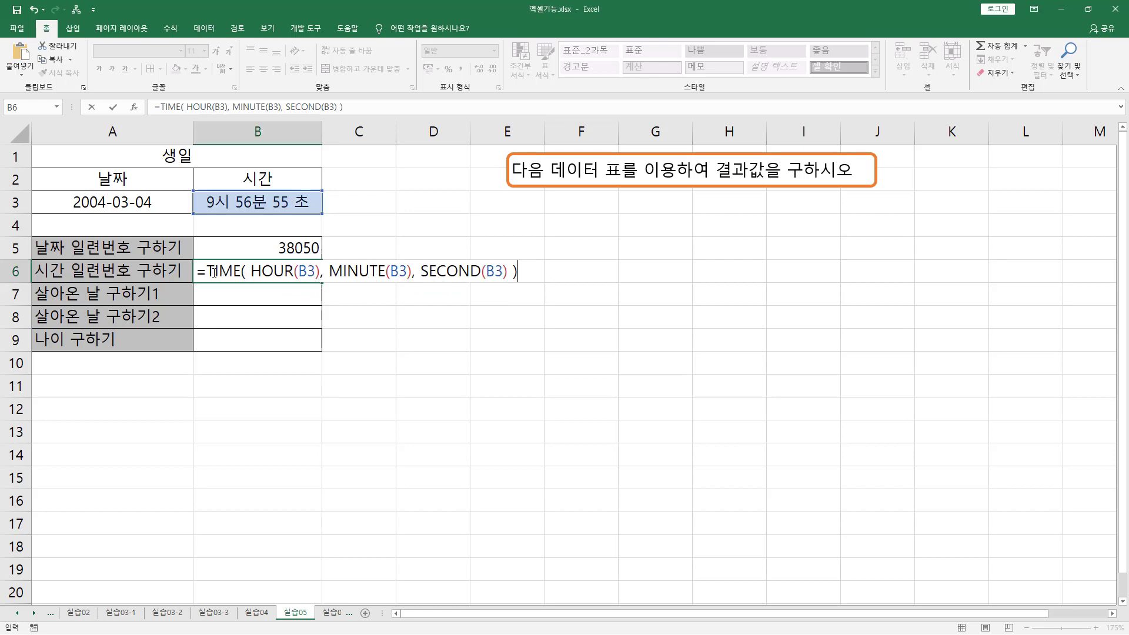
key("Return")
Change the number format of cell B6 to General (일반).
left_click(274, 276)
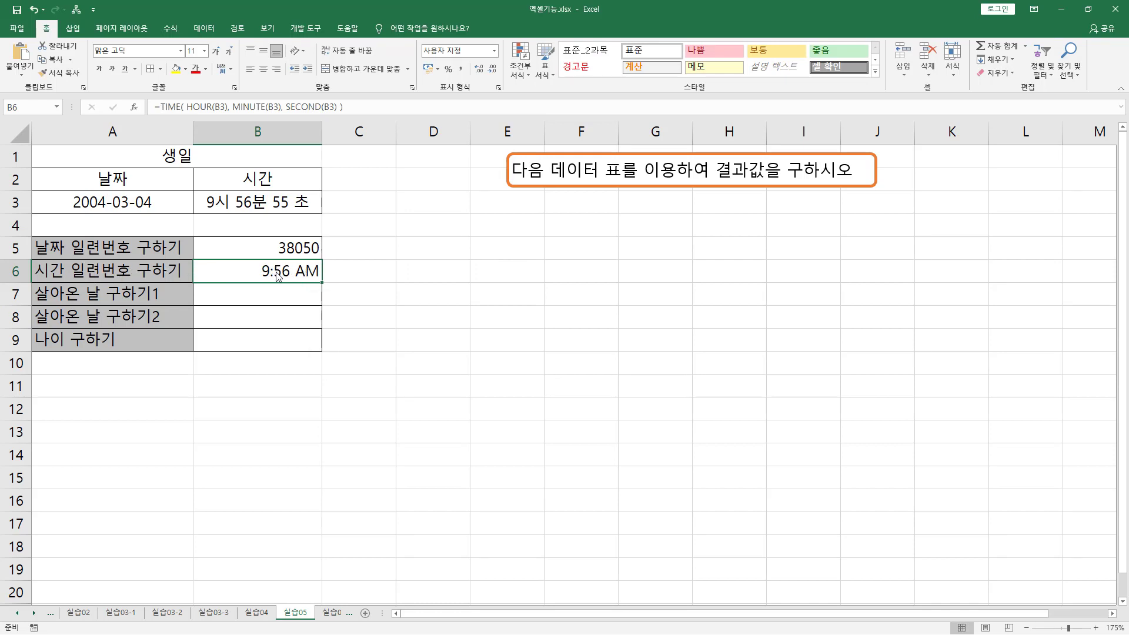
key("ctrl+1")
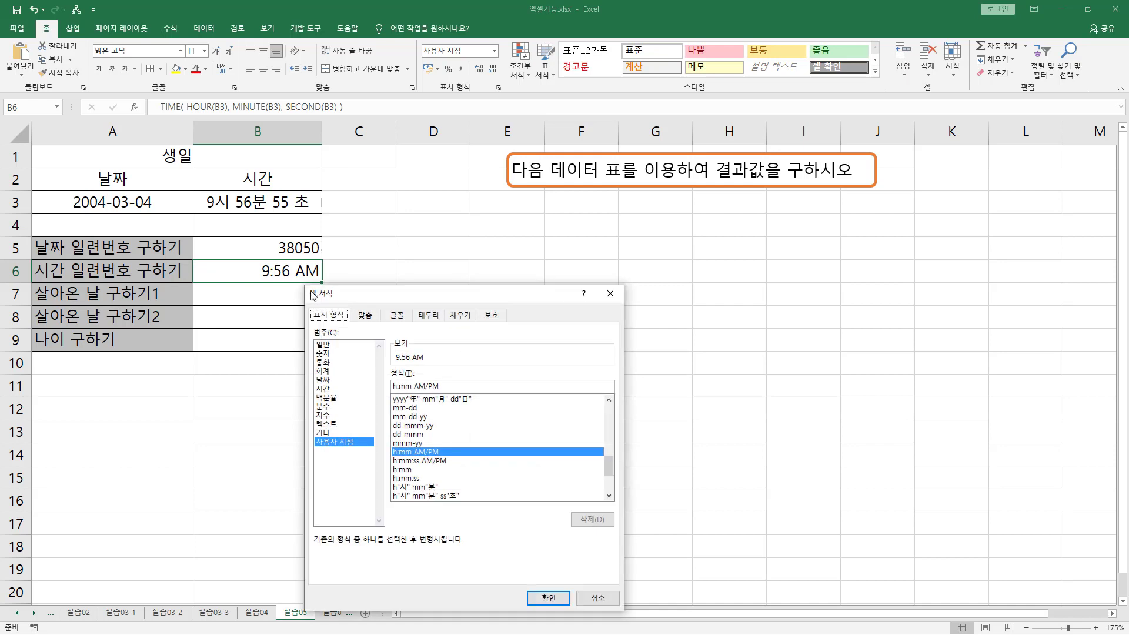
left_click(327, 345)
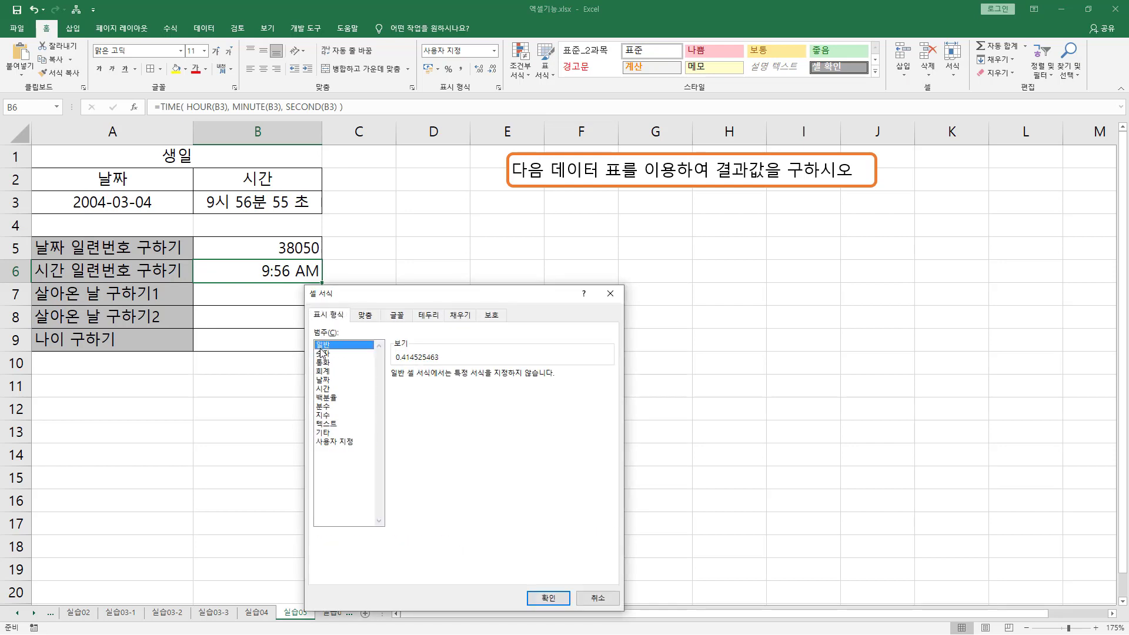
left_click(547, 598)
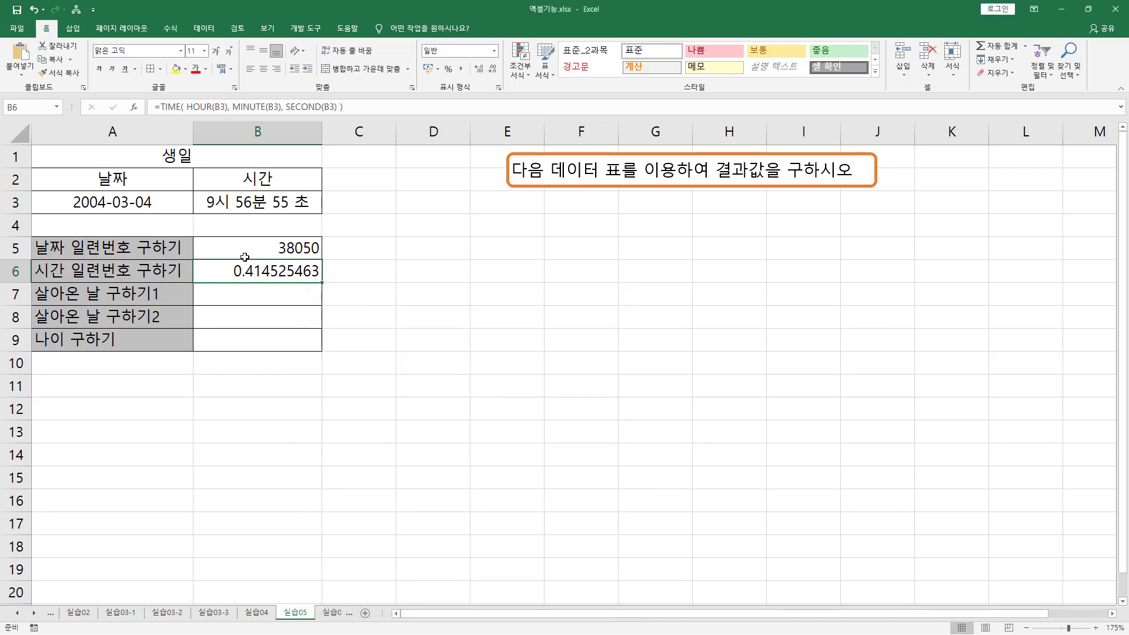
left_click_drag(195, 189, 315, 211)
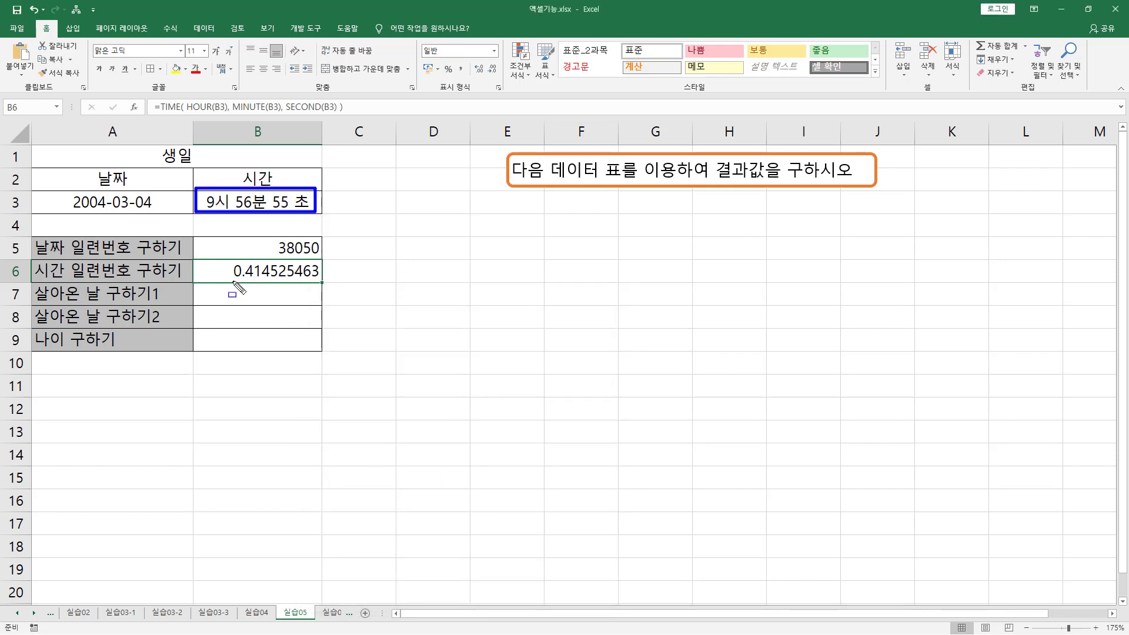
left_click_drag(231, 281, 321, 282)
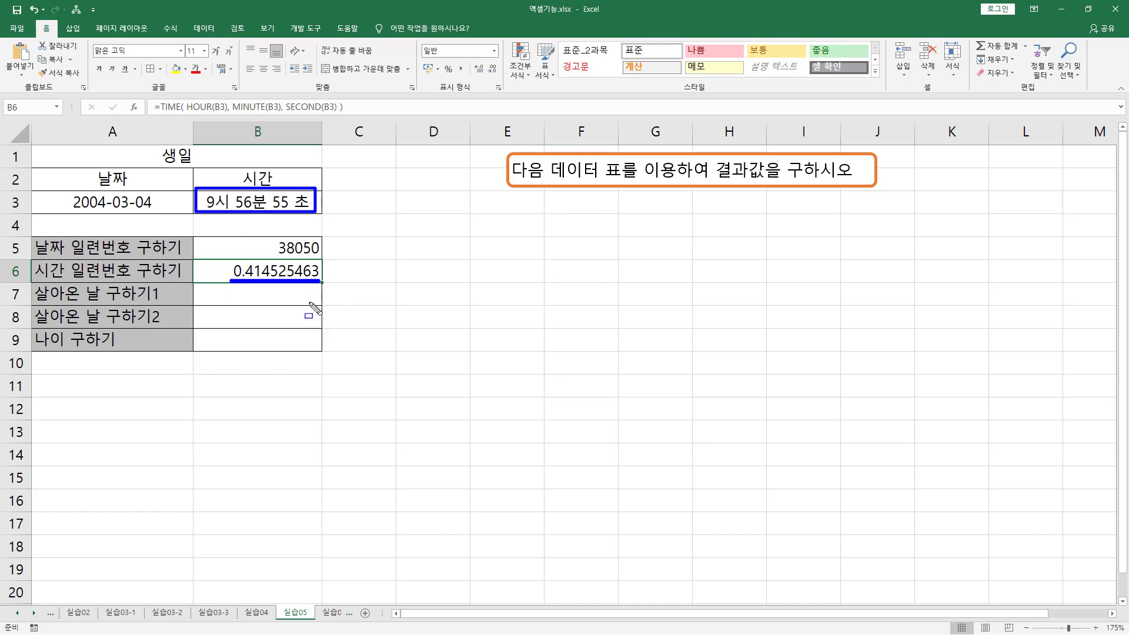
left_click(233, 297)
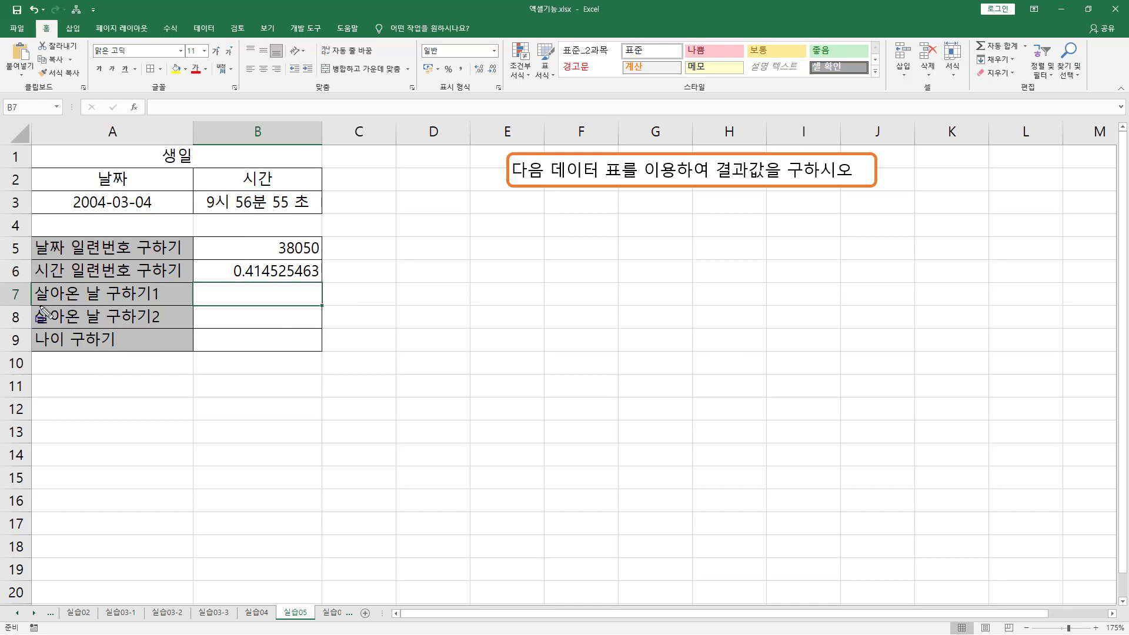
left_click_drag(37, 303, 166, 304)
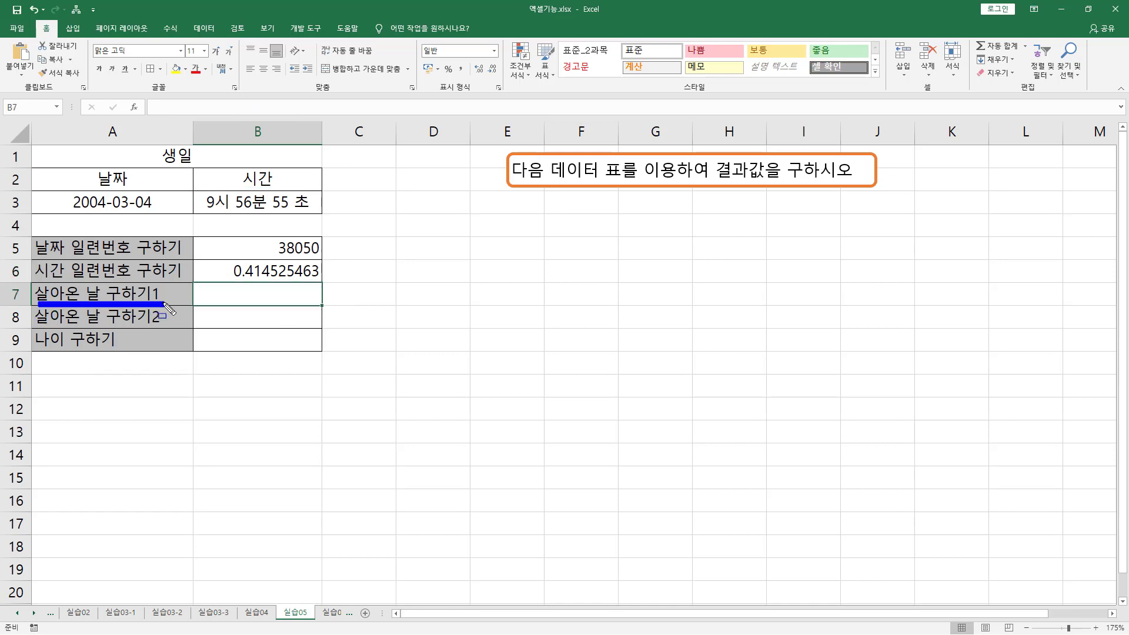
left_click(224, 298)
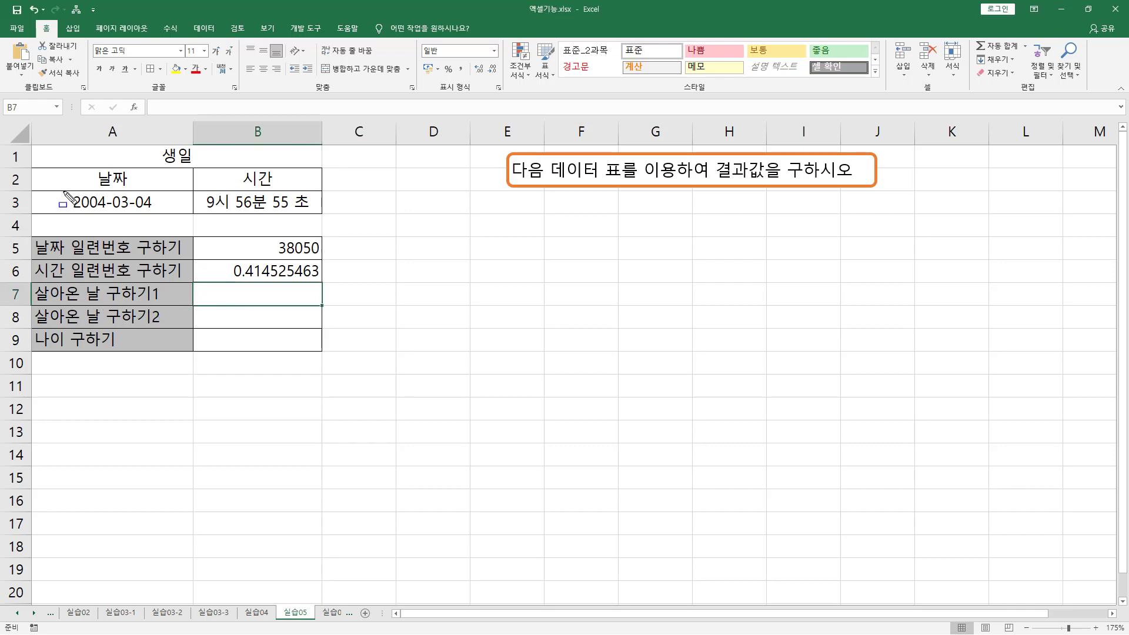
left_click_drag(63, 191, 161, 216)
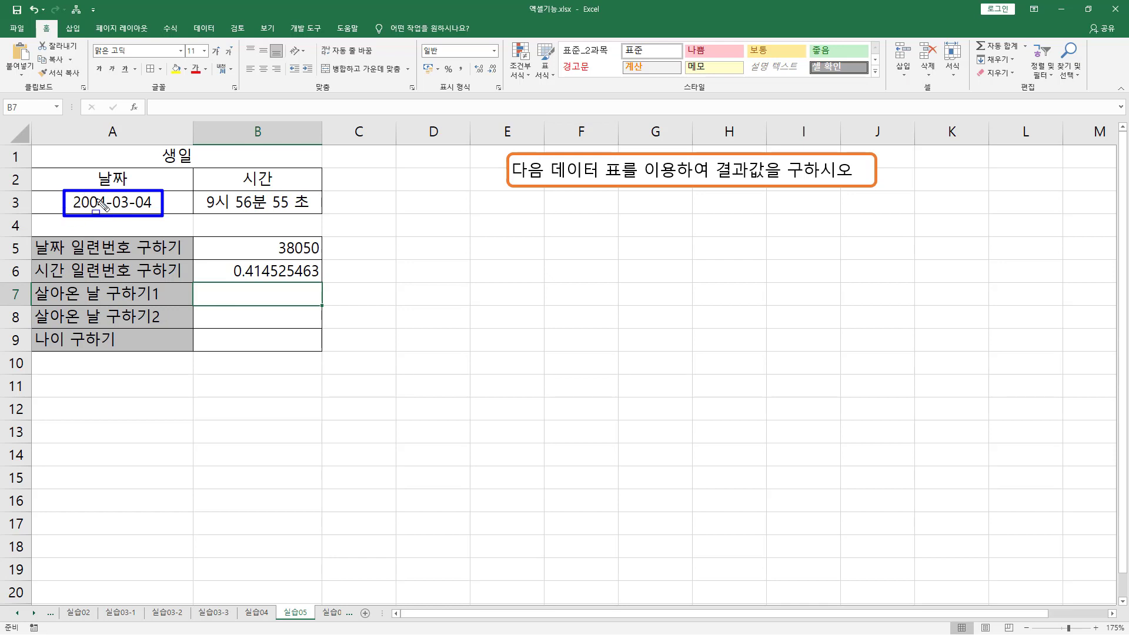
Enter the formula =TODAY() - A3 in cell B7 to calculate the days lived (살아온 날 구하기1).
left_click(218, 310)
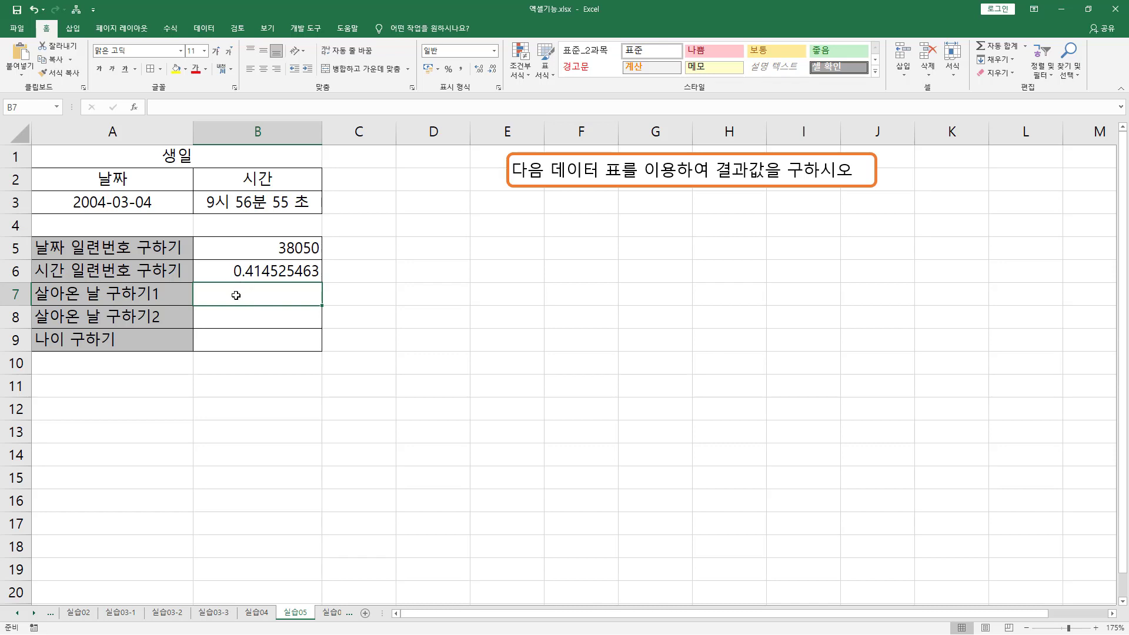
type("=")
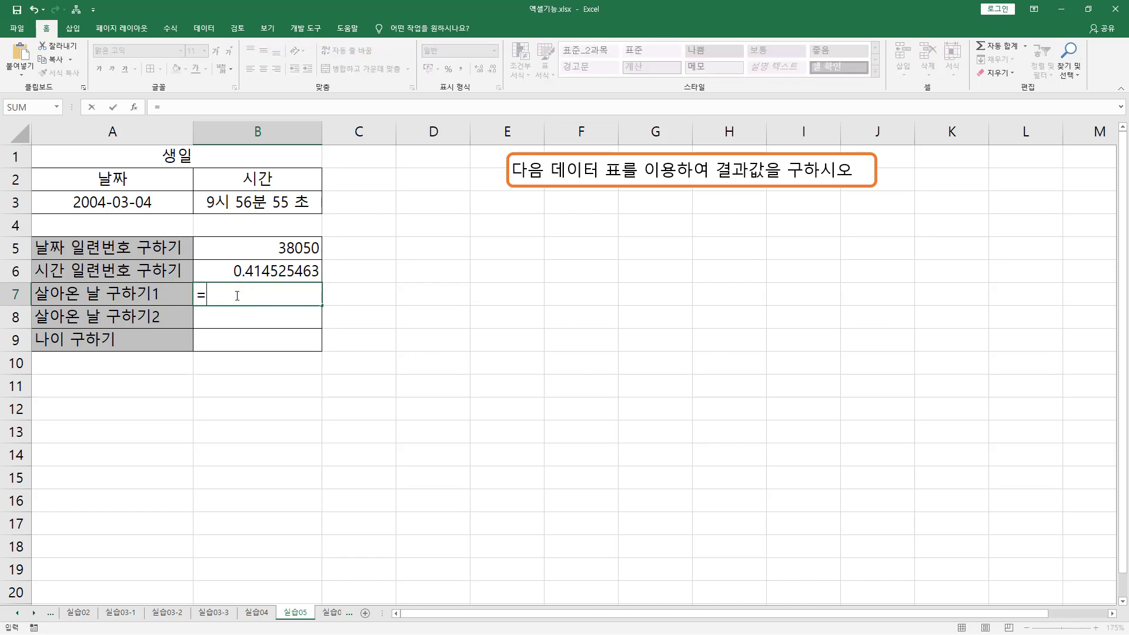
type("TO")
key("Tab")
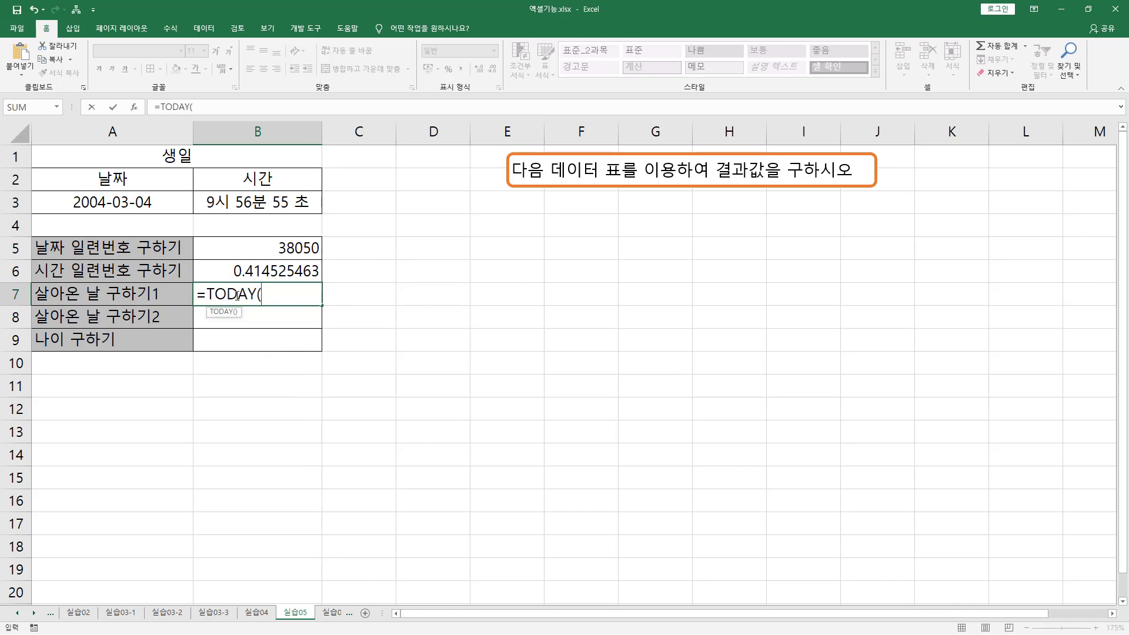
type(") -")
left_click(103, 203)
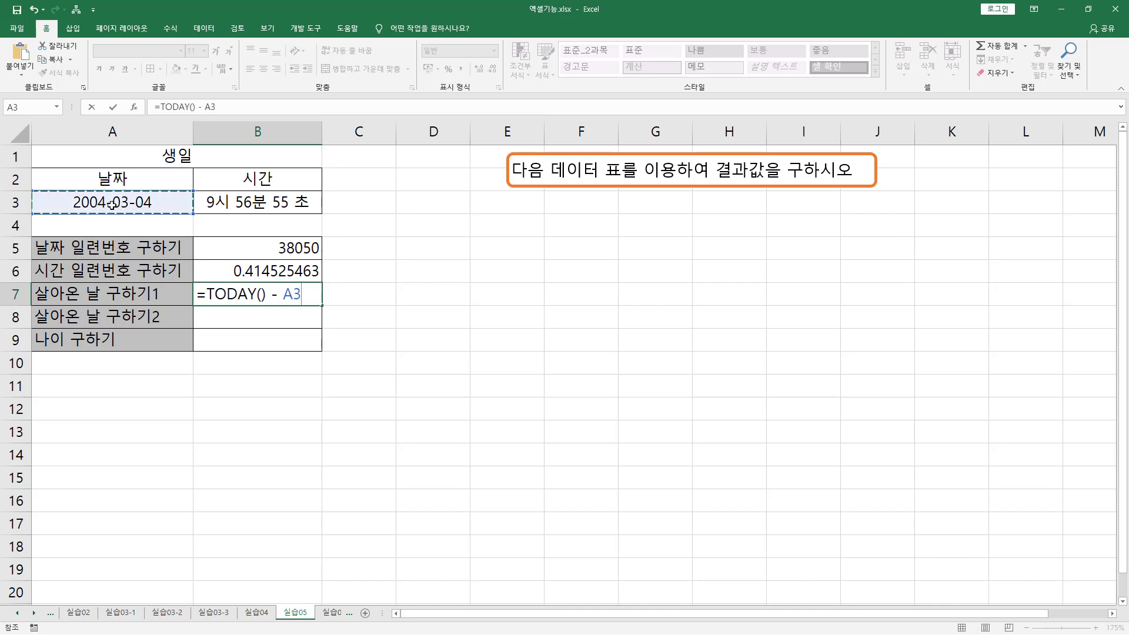
key("Return")
left_click(218, 288)
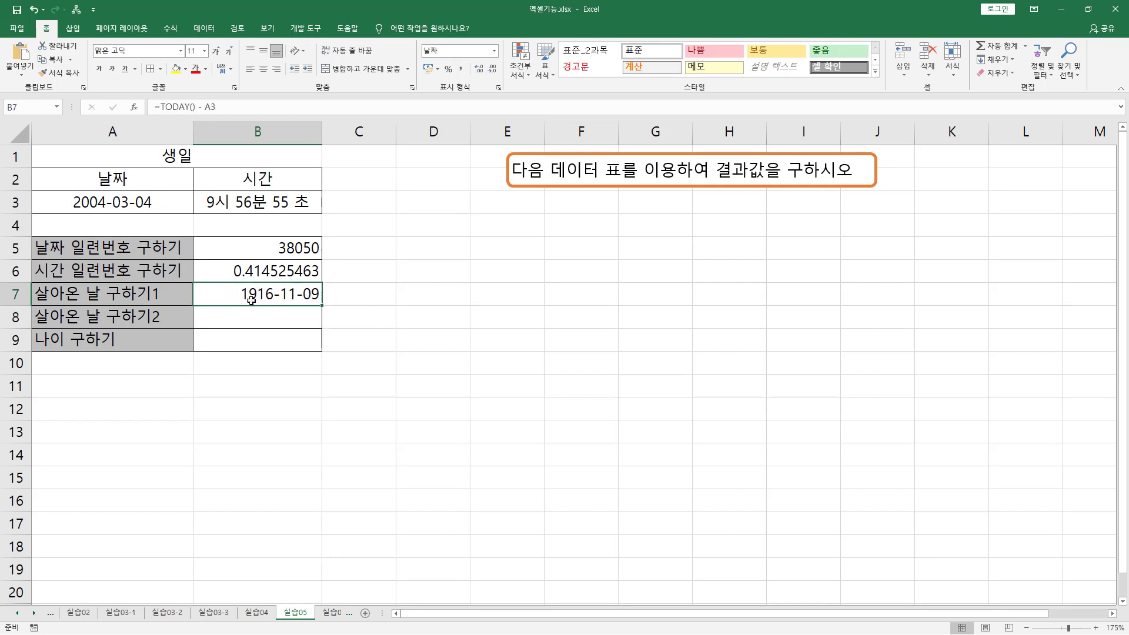
Change the number format of cell B7 to General (일반).
key("ctrl+1")
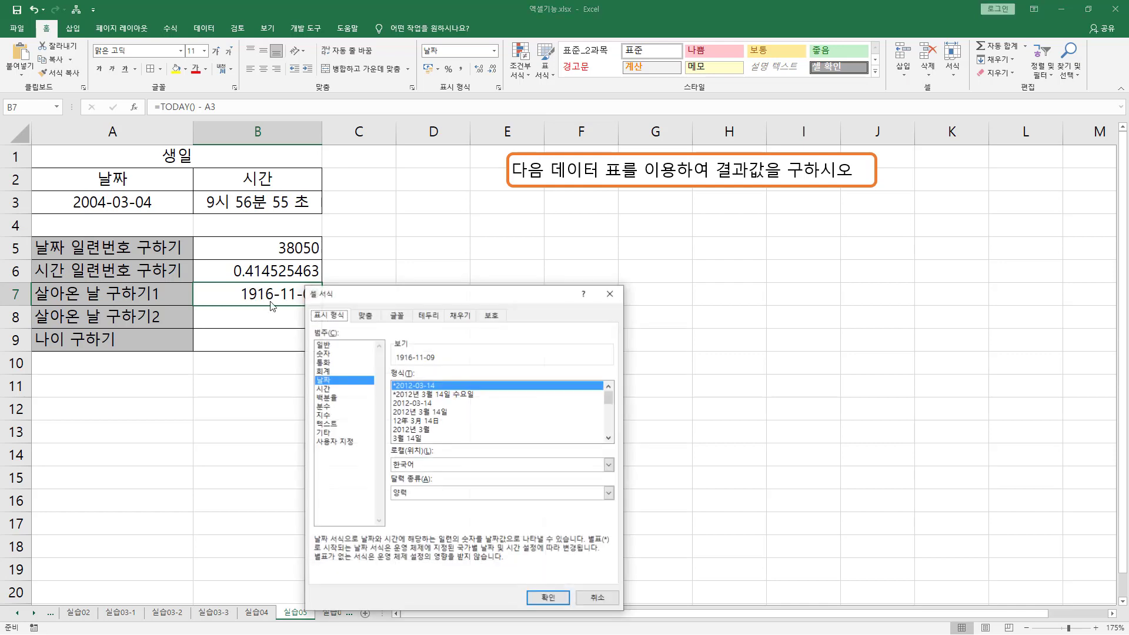
left_click(323, 345)
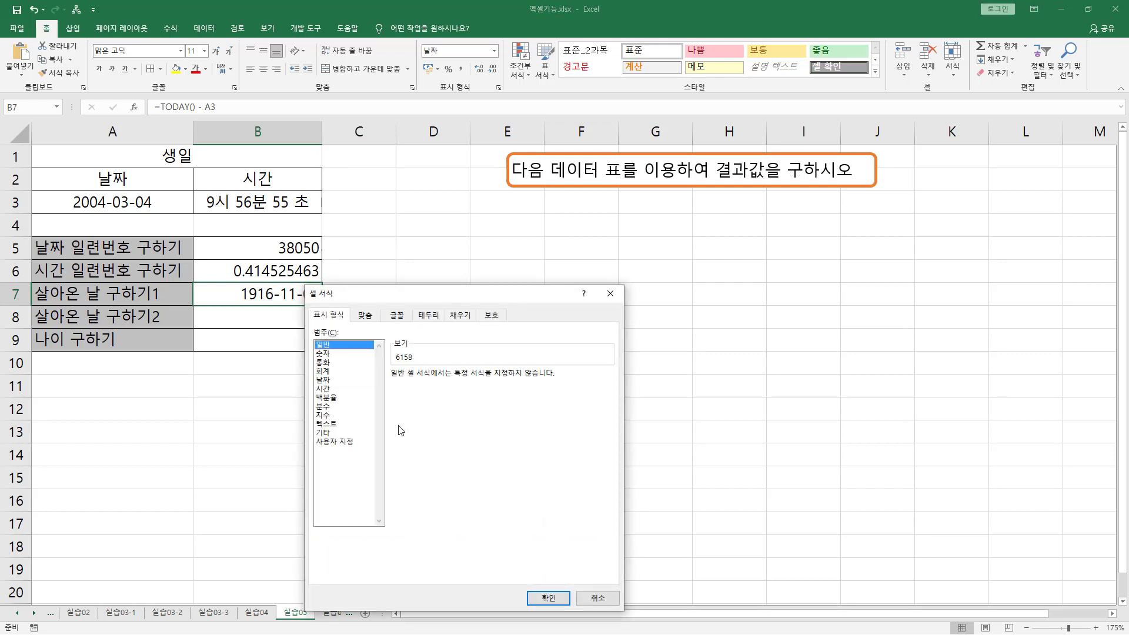
left_click(547, 598)
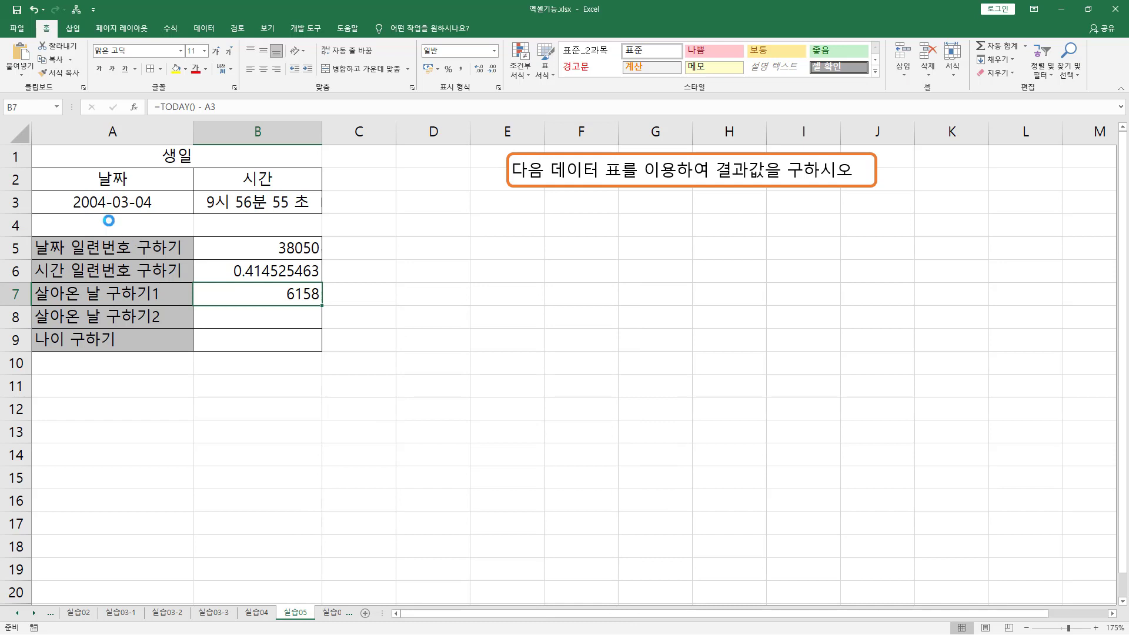
mouse_move(65, 211)
left_mouse_down()
mouse_move(156, 209)
mouse_move(162, 193)
left_mouse_up()
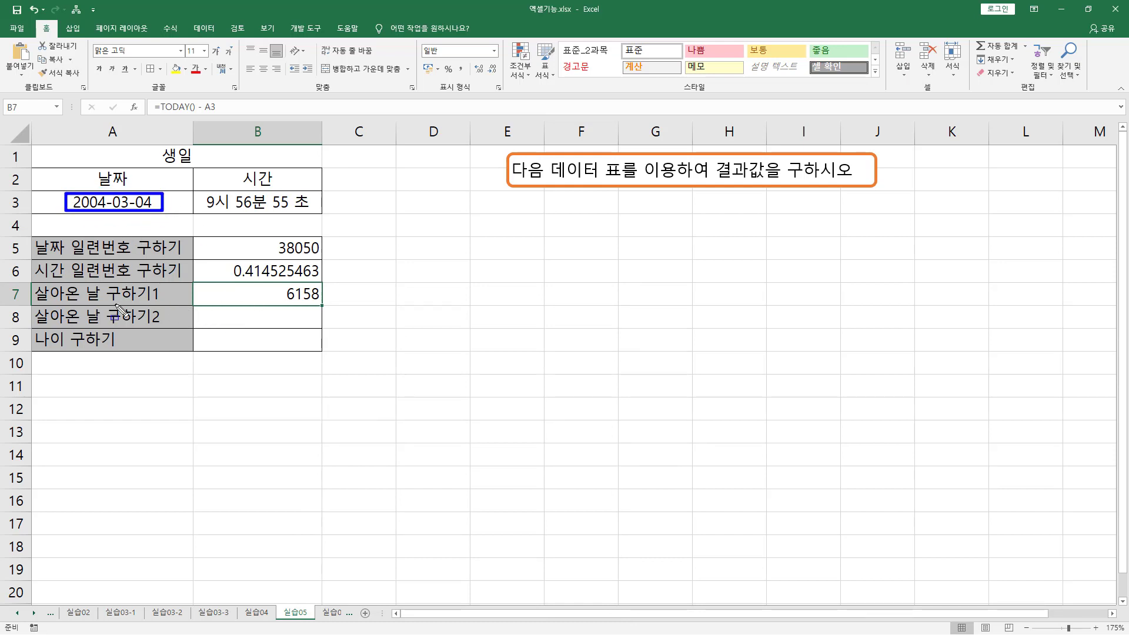
mouse_move(281, 303)
left_mouse_down()
mouse_move(323, 303)
mouse_move(323, 287)
left_mouse_up()
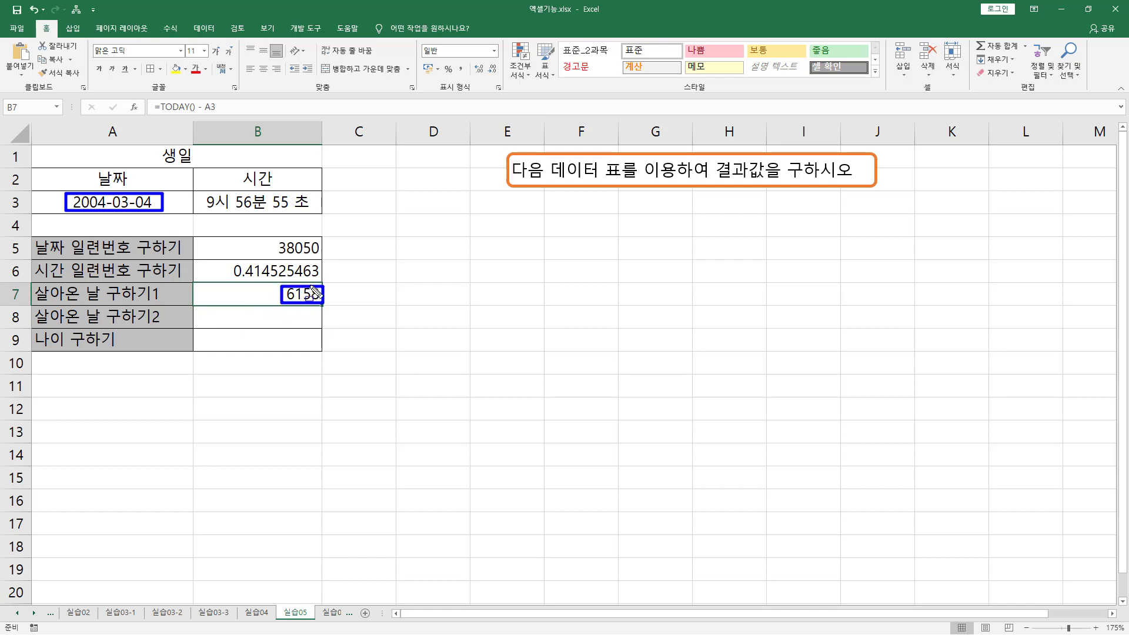
key("Escape")
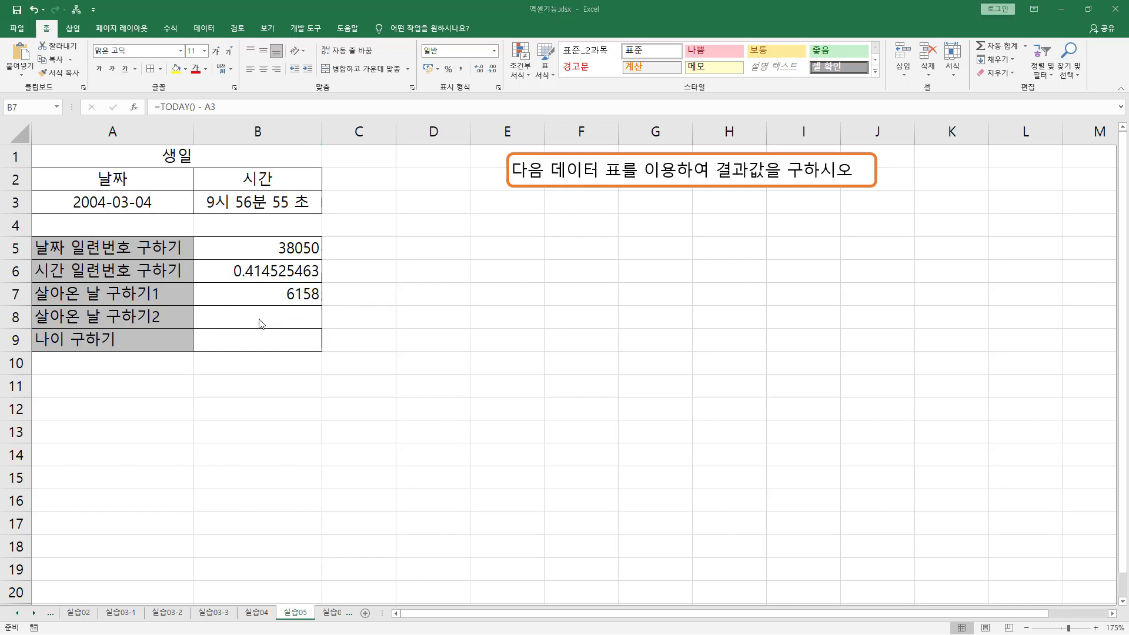
Begin the second days-lived formula (살아온 날 구하기2) in cell B8 with =TODAY() minus a DATE function.
left_click(220, 321)
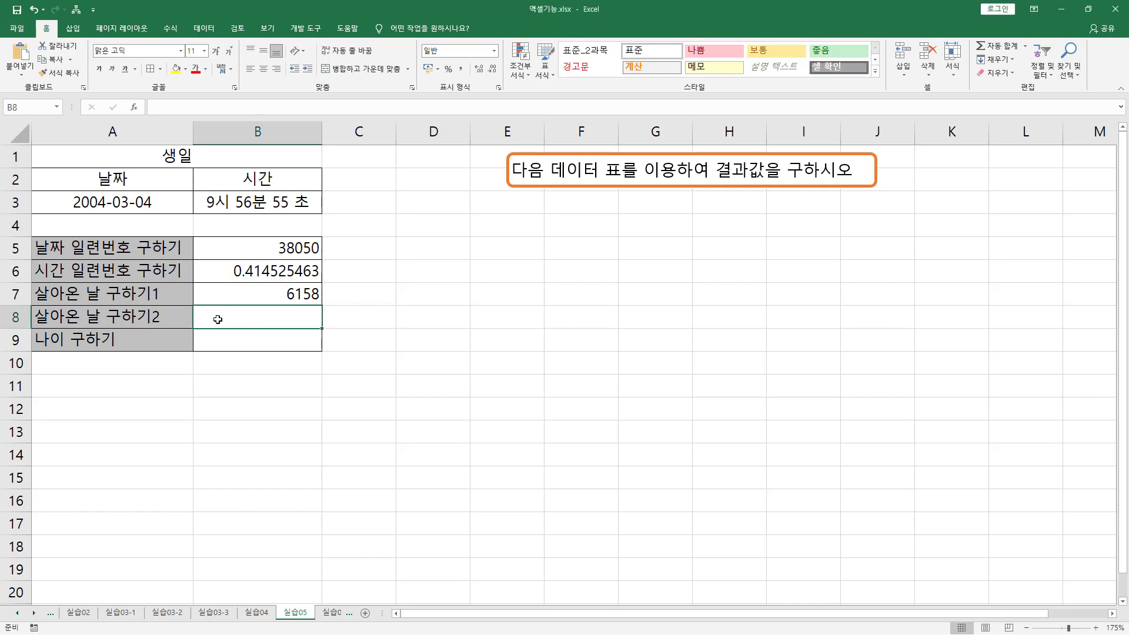
left_click_drag(67, 191, 163, 216)
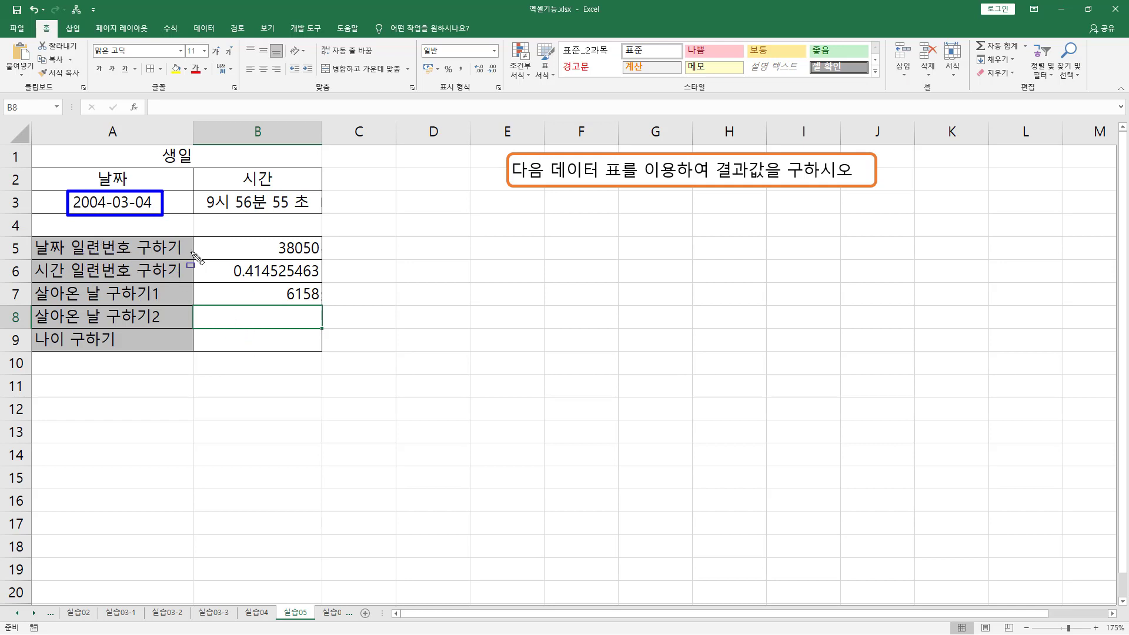
key("Escape")
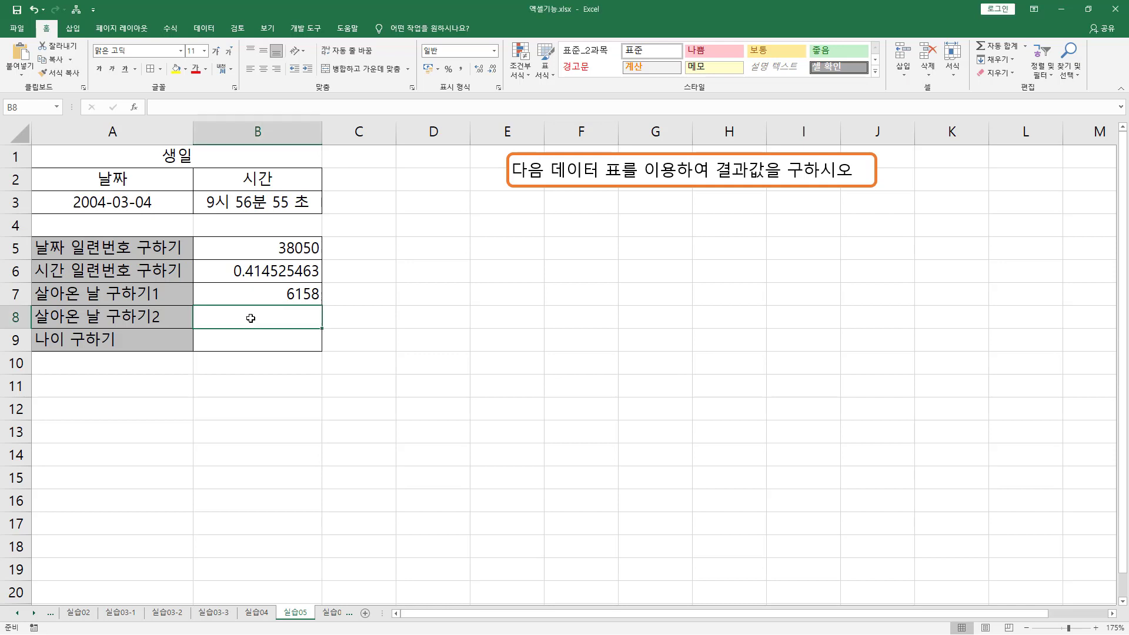
type("=")
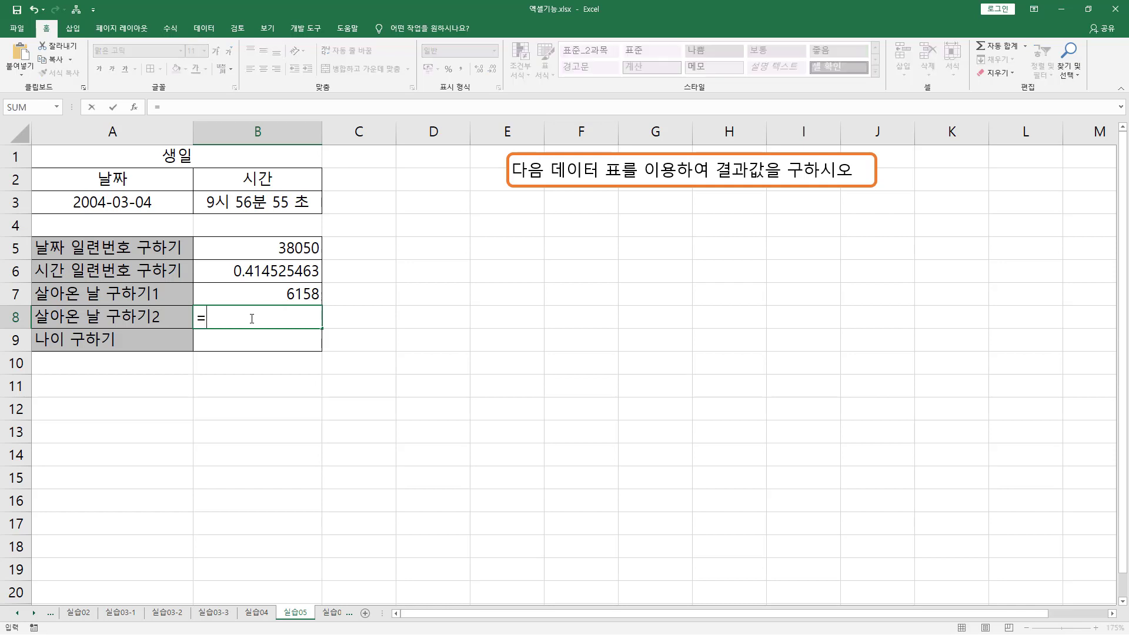
type("TO")
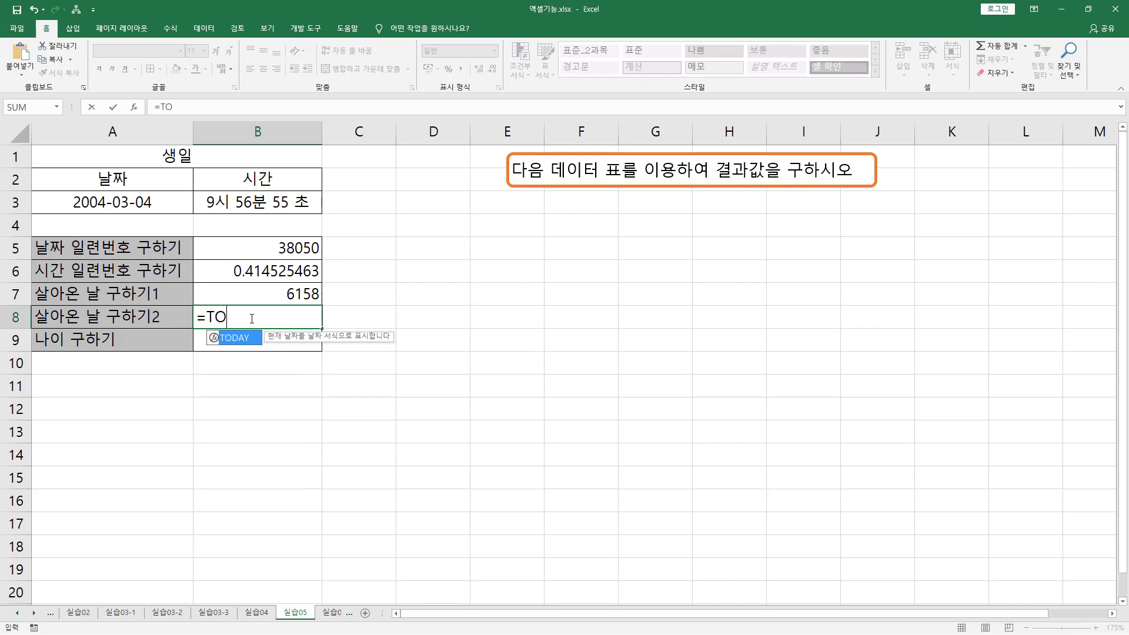
key("Tab")
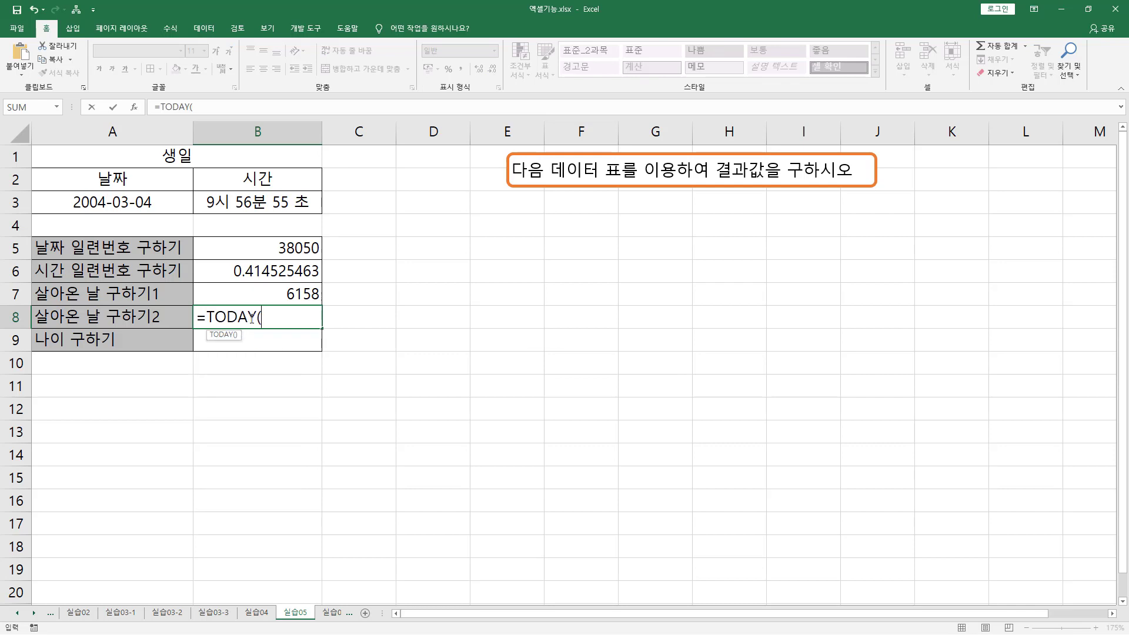
type(") - DATE")
key("Tab")
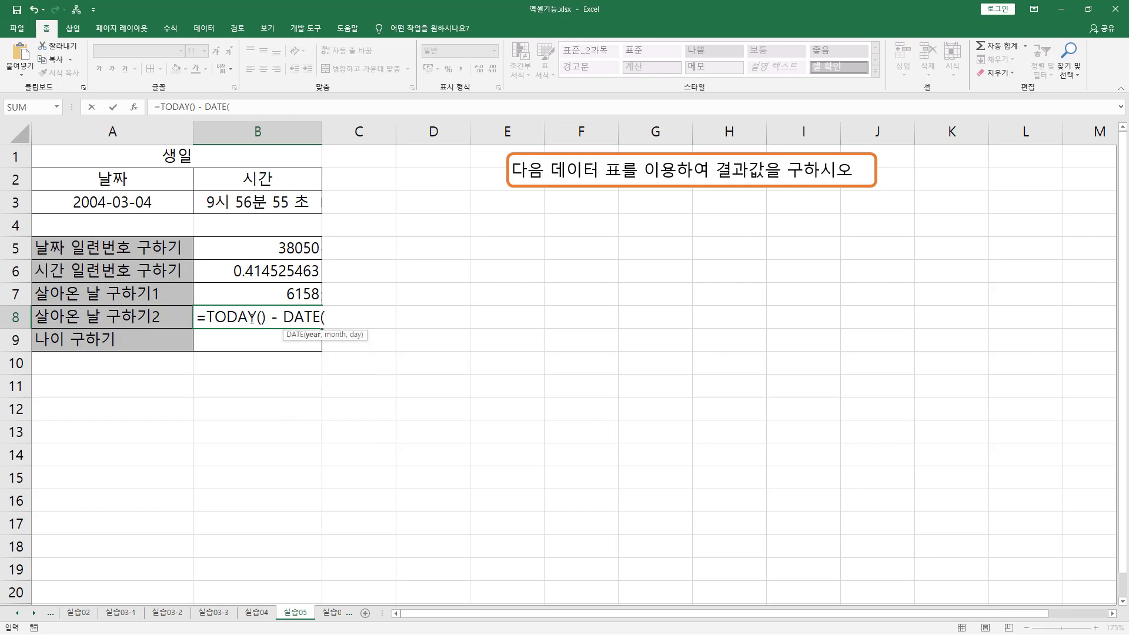
Enter YEAR(A3) and MONTH(A3) as the year and month arguments of the DATE function in B8.
type("YE")
key("Tab")
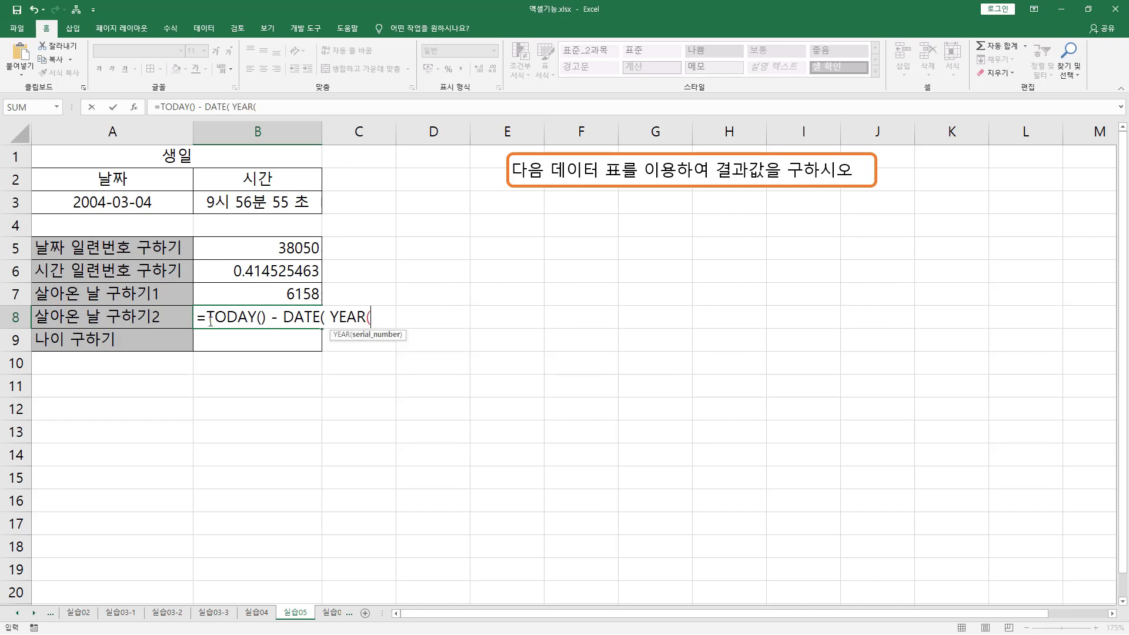
left_click(110, 202)
type(")")
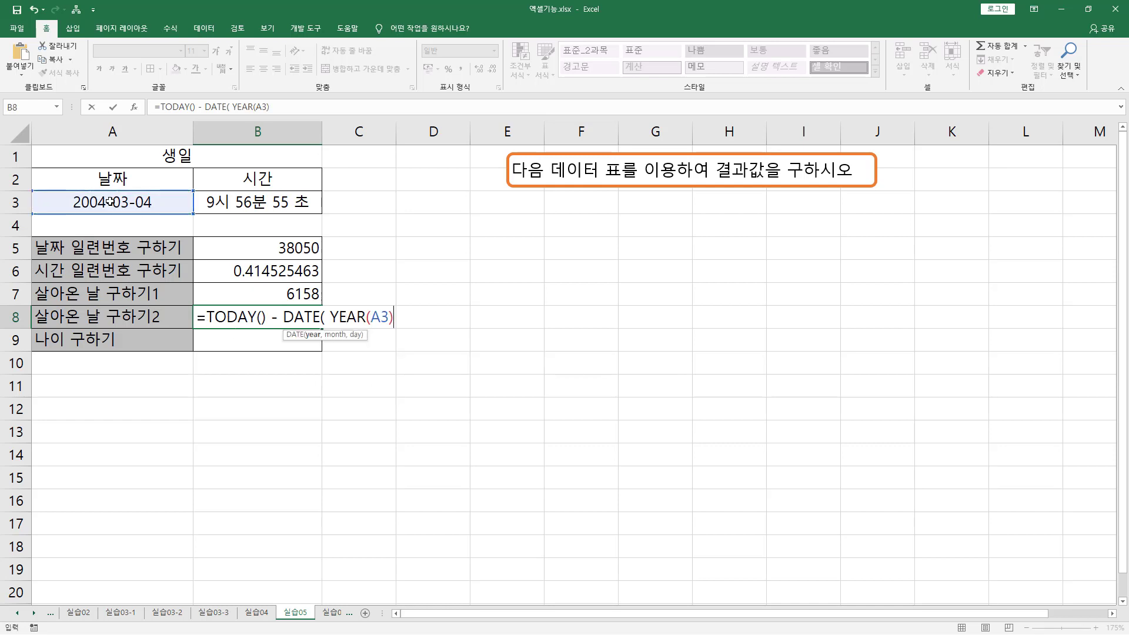
type(", MON")
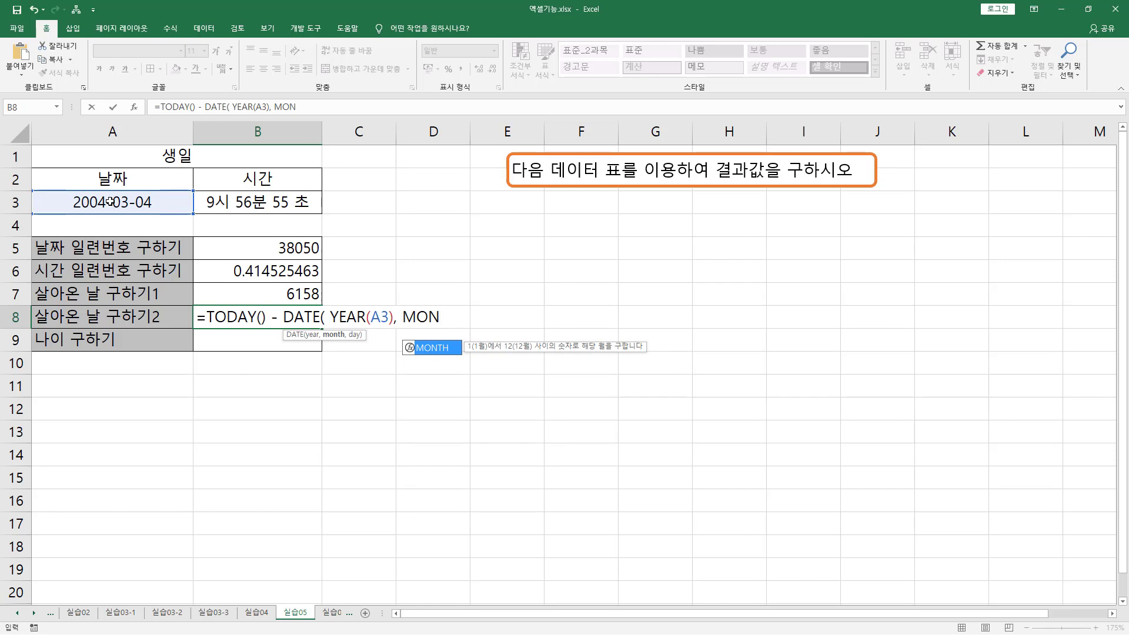
key("Tab")
left_click(78, 201)
type(")")
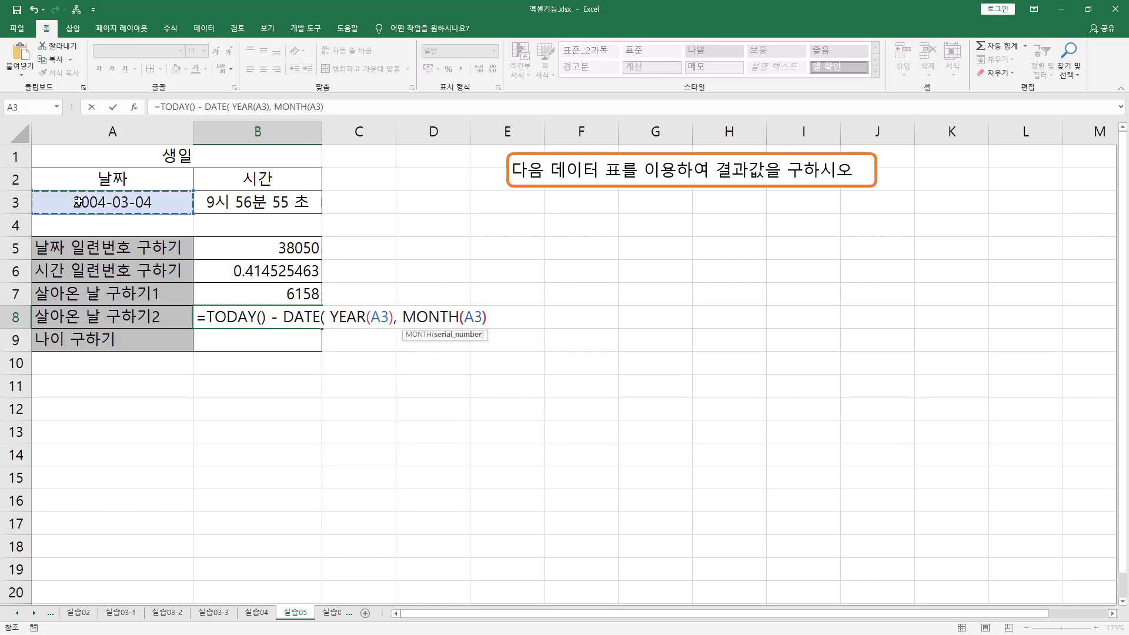
Complete the B8 formula with DAY(A3) as the day argument of the DATE function.
type(", DAY")
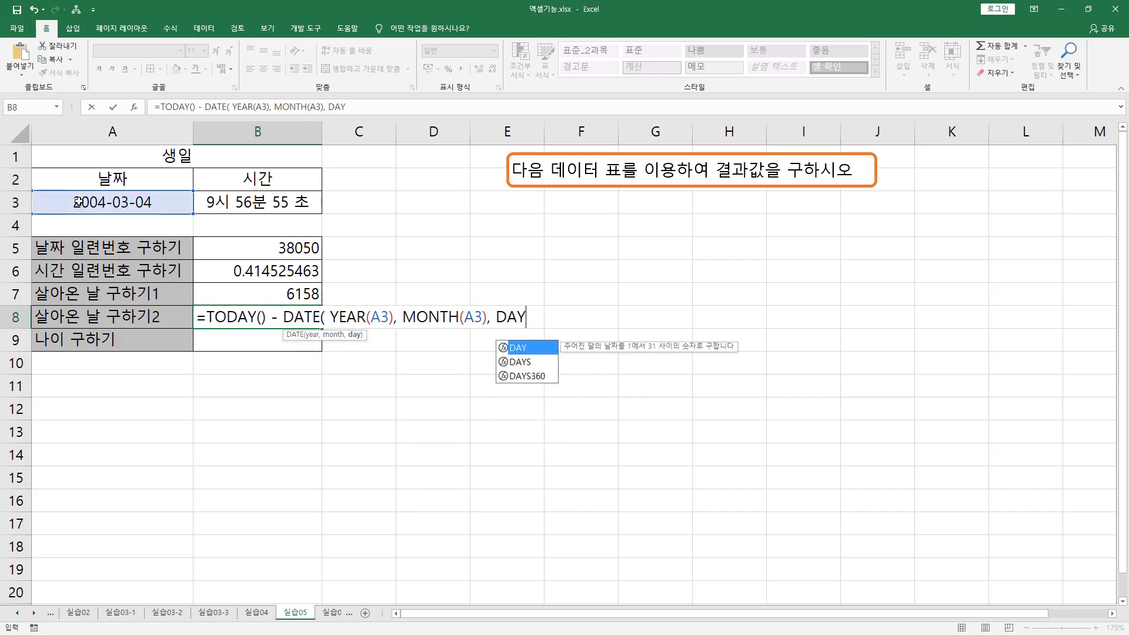
key("Tab")
left_click(78, 201)
type(") )")
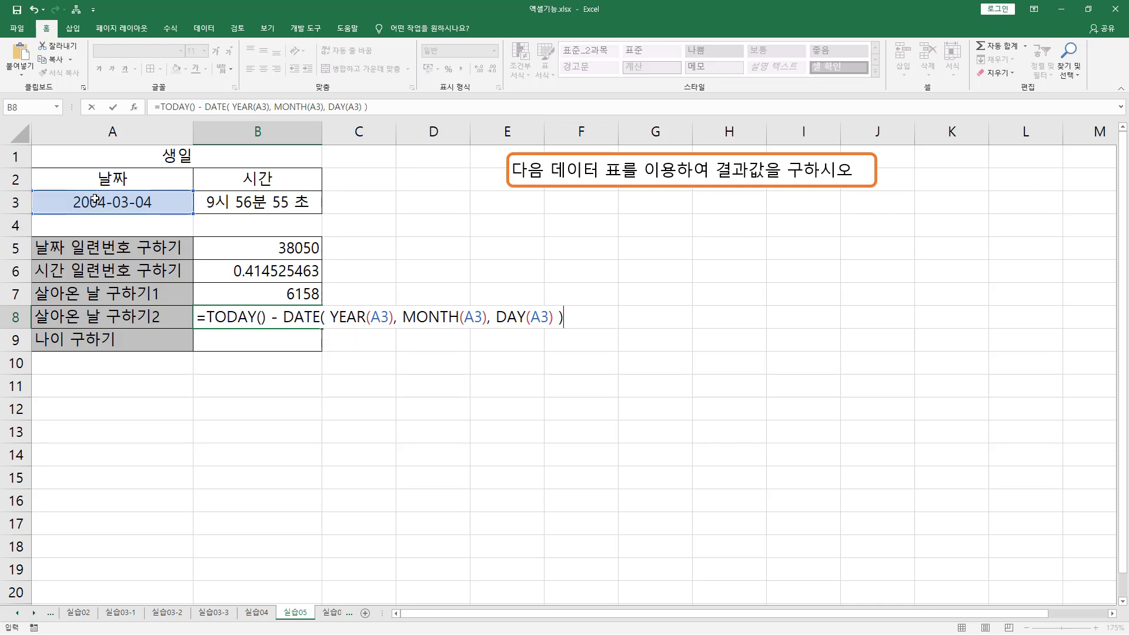
key("Return")
Change the number format of cell B8 to General (일반).
left_click(294, 325)
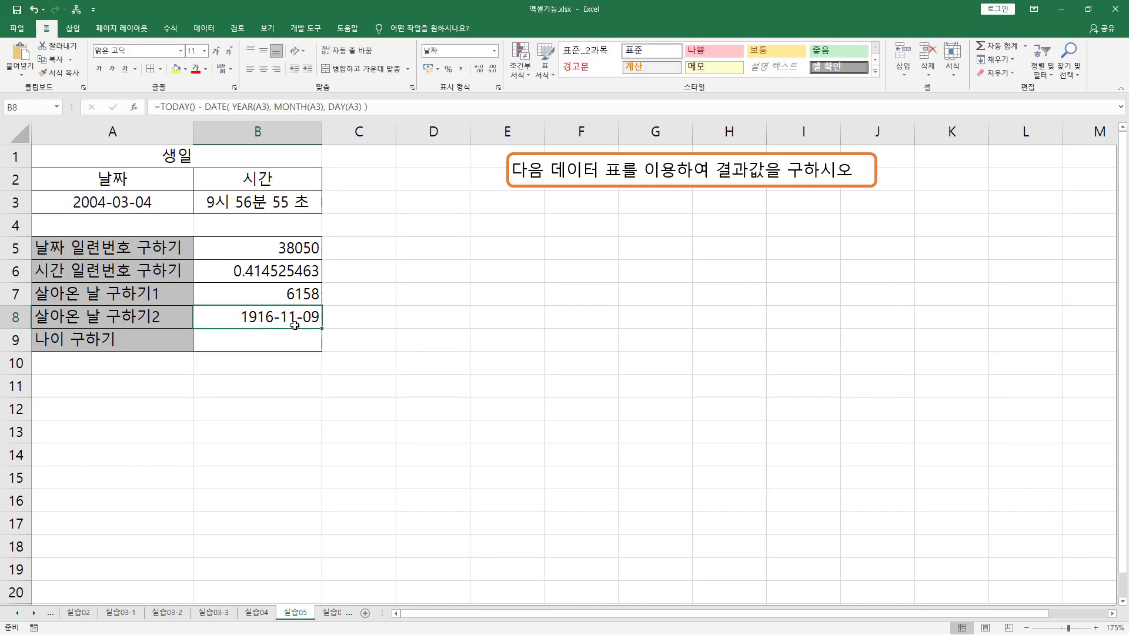
key("ctrl+1")
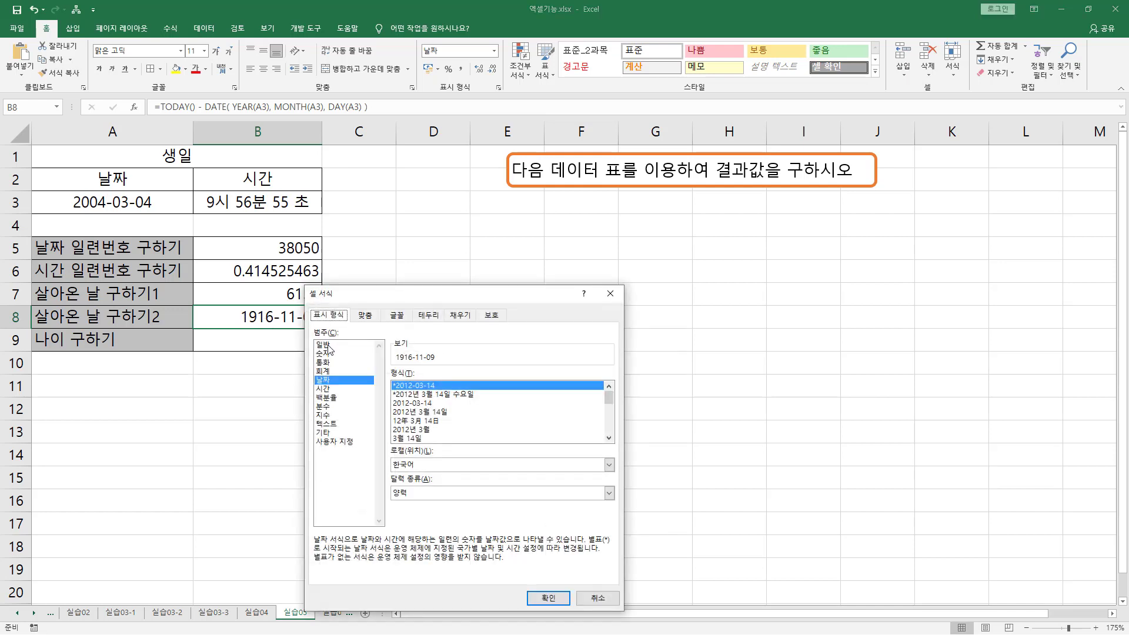
left_click(325, 345)
left_click(548, 597)
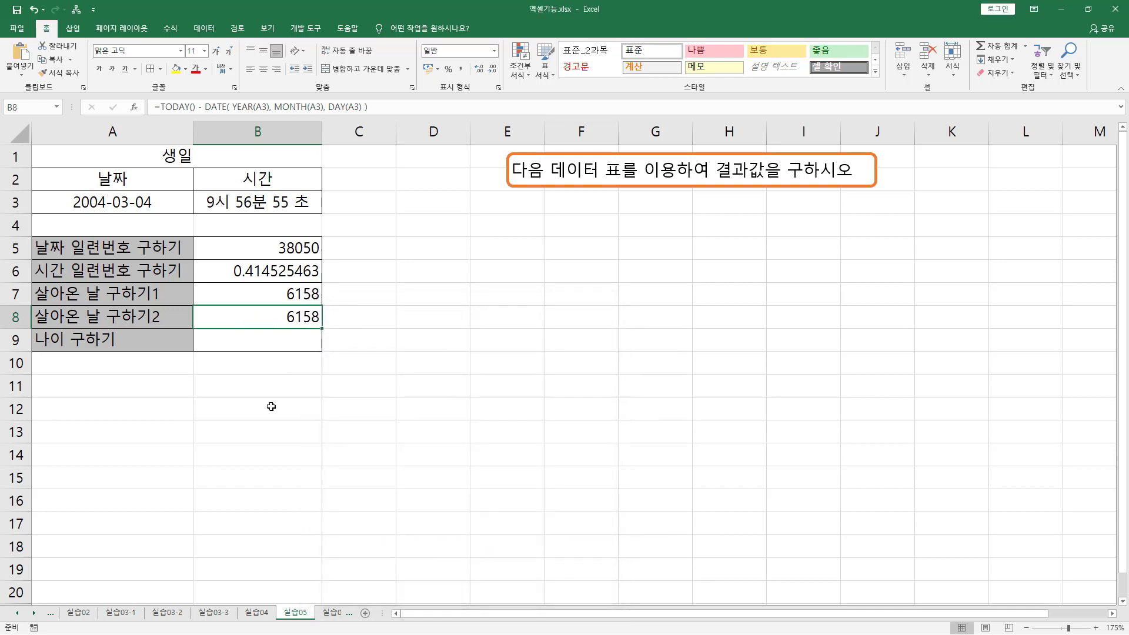
left_click(275, 342)
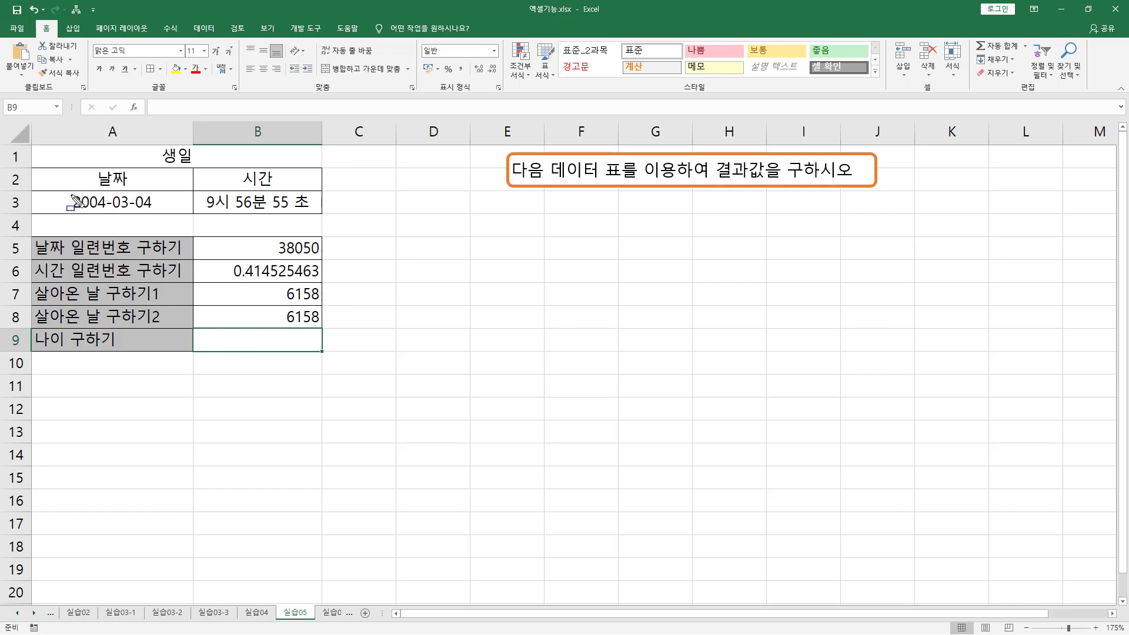
mouse_move(68, 191)
left_mouse_down()
mouse_move(108, 214)
mouse_move(154, 203)
left_mouse_up()
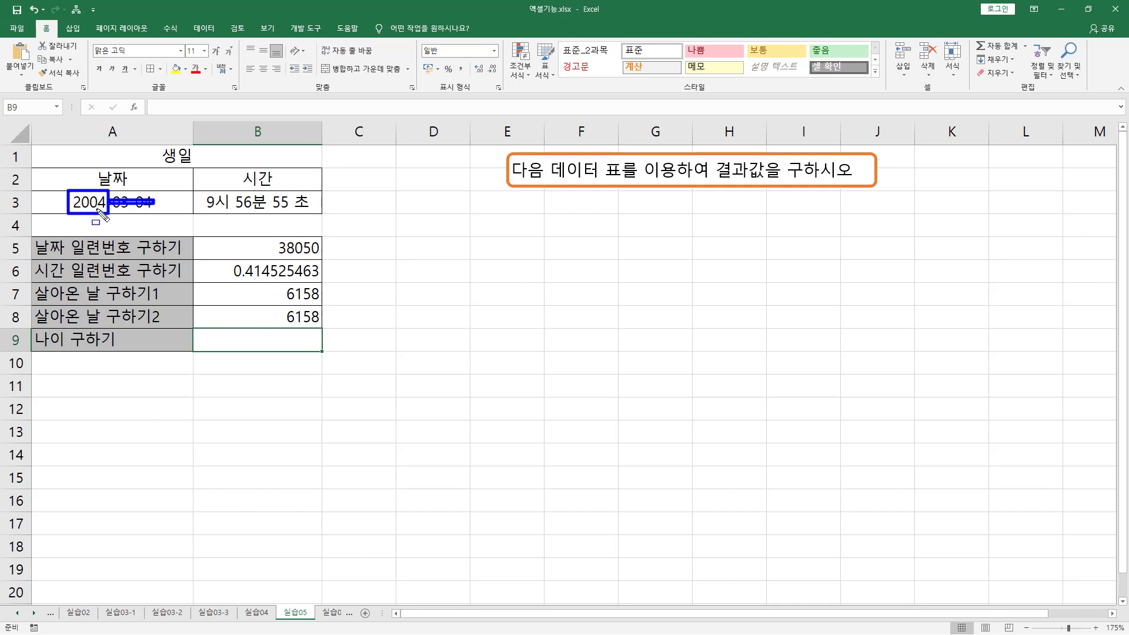
key("Escape")
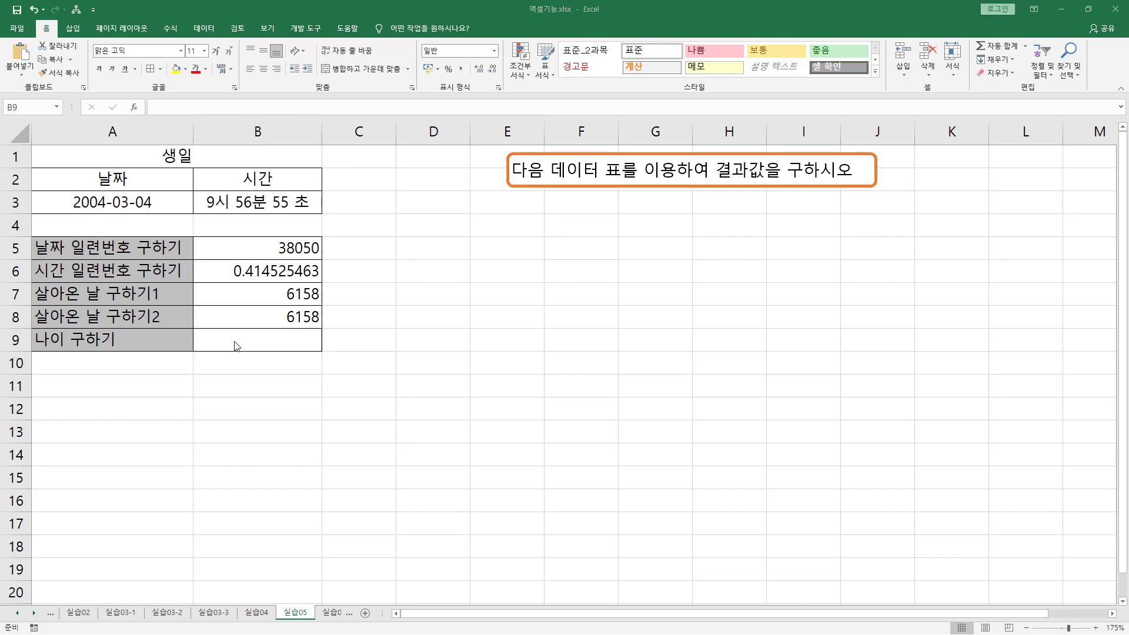
Begin the age formula (나이 구하기) in cell B9 with TODAY() nested inside a YEAR function.
left_click(228, 341)
type("=")
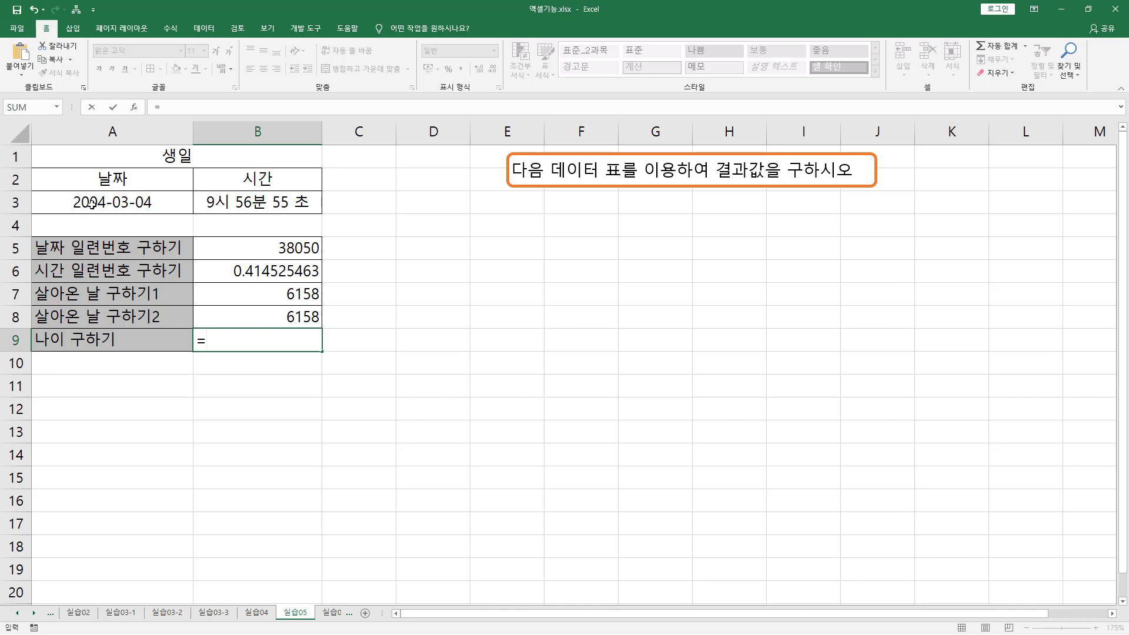
type("TO")
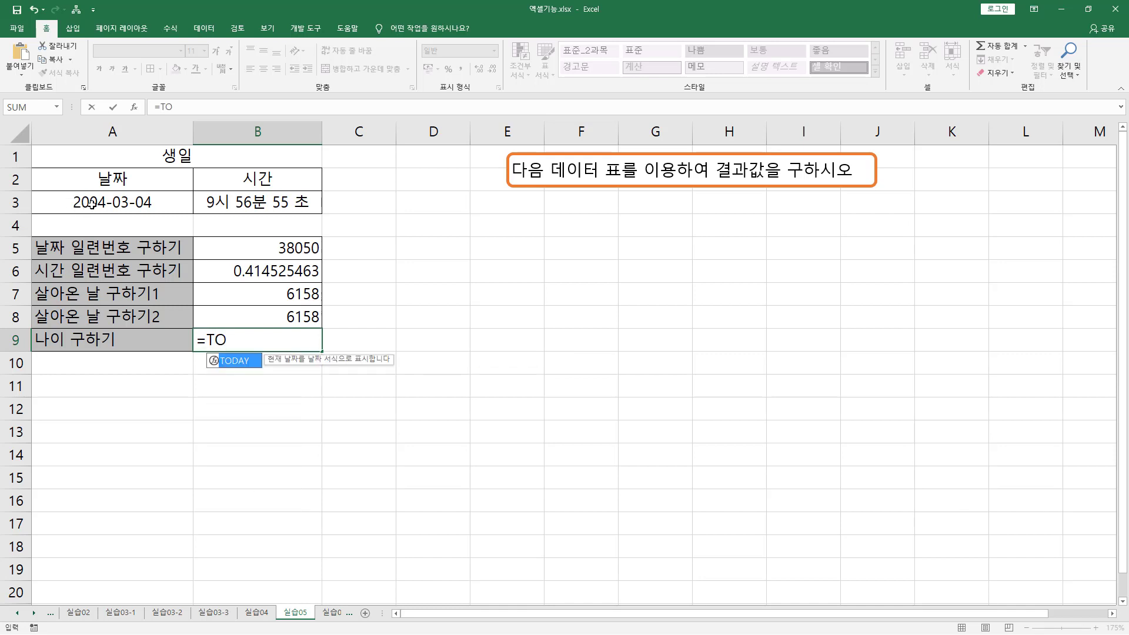
key("Tab")
type(")")
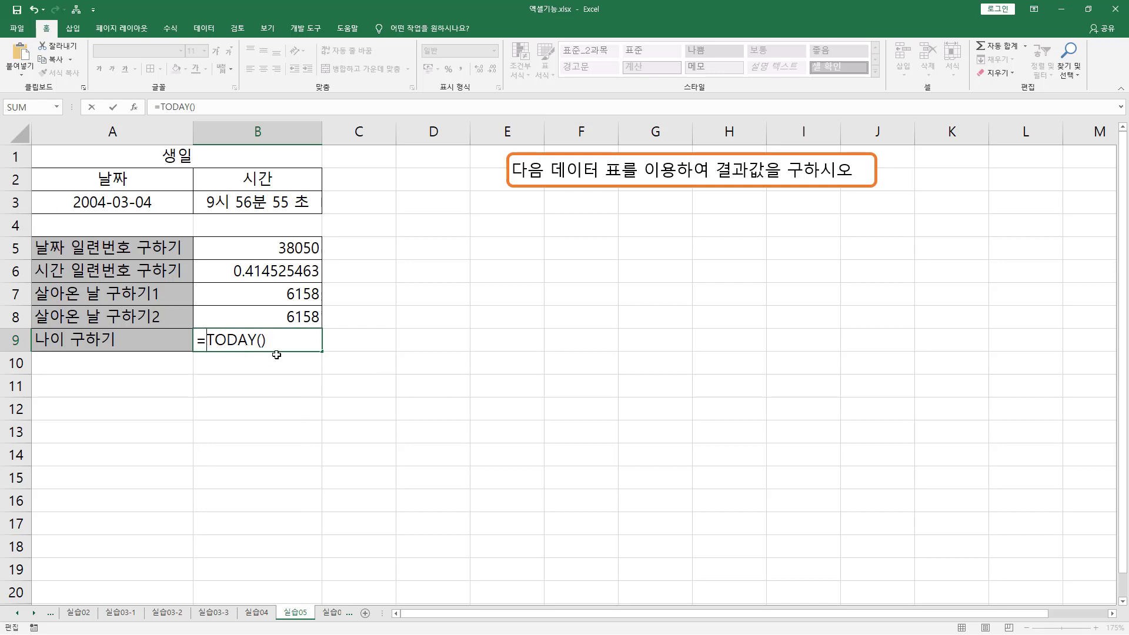
type("YEA")
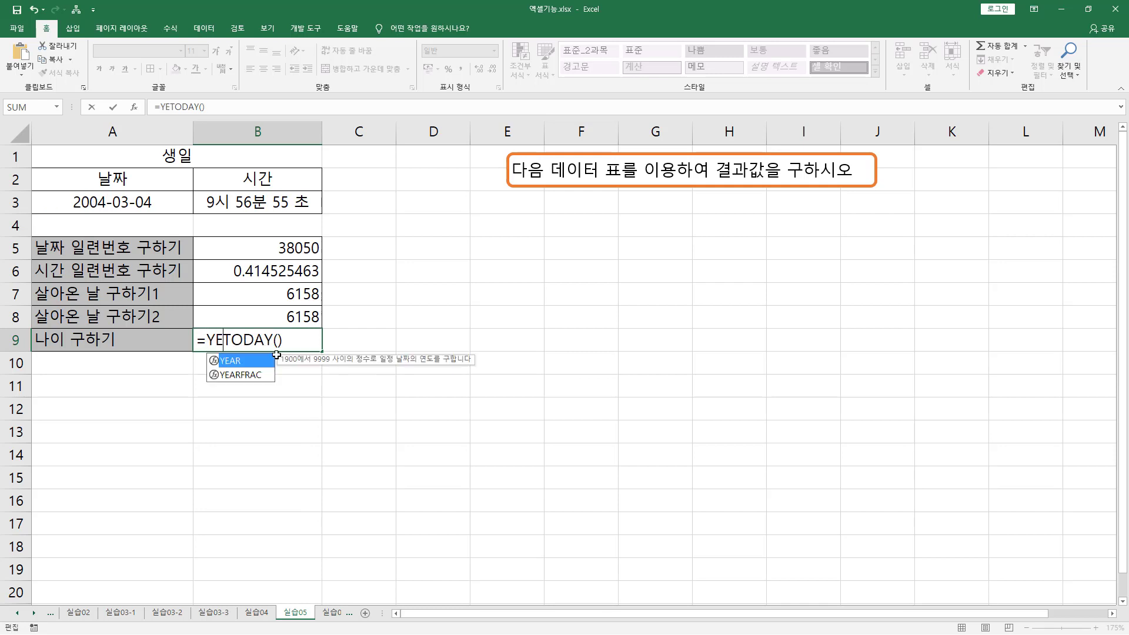
key("Tab")
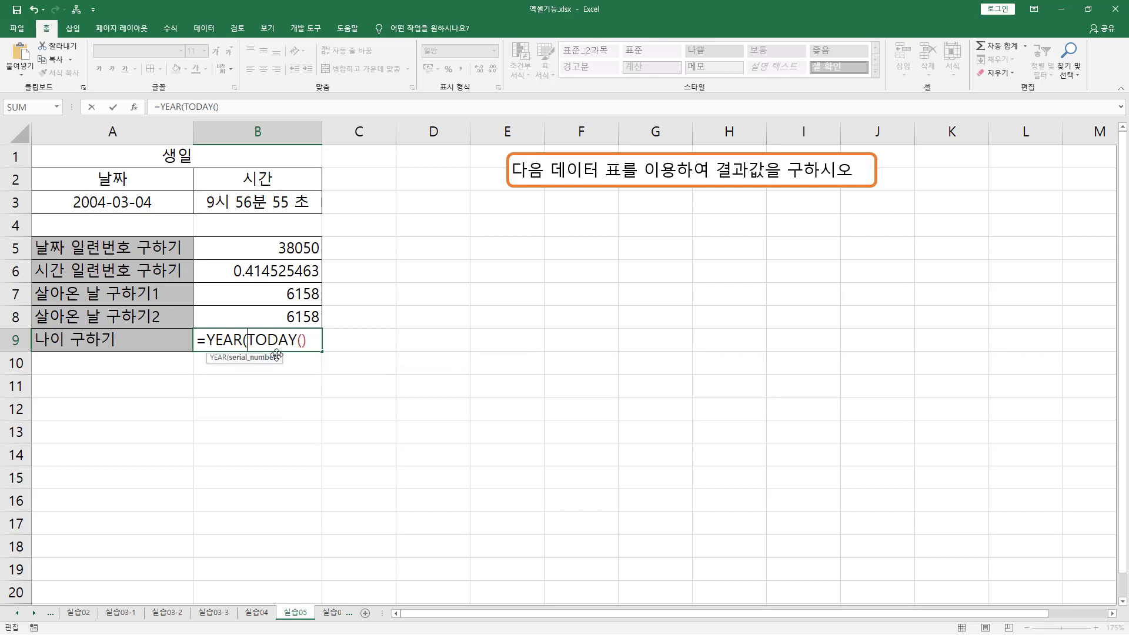
Complete the age formula in B9 by subtracting YEAR(A3) from YEAR(TODAY()).
type(") - YEA")
key("Tab")
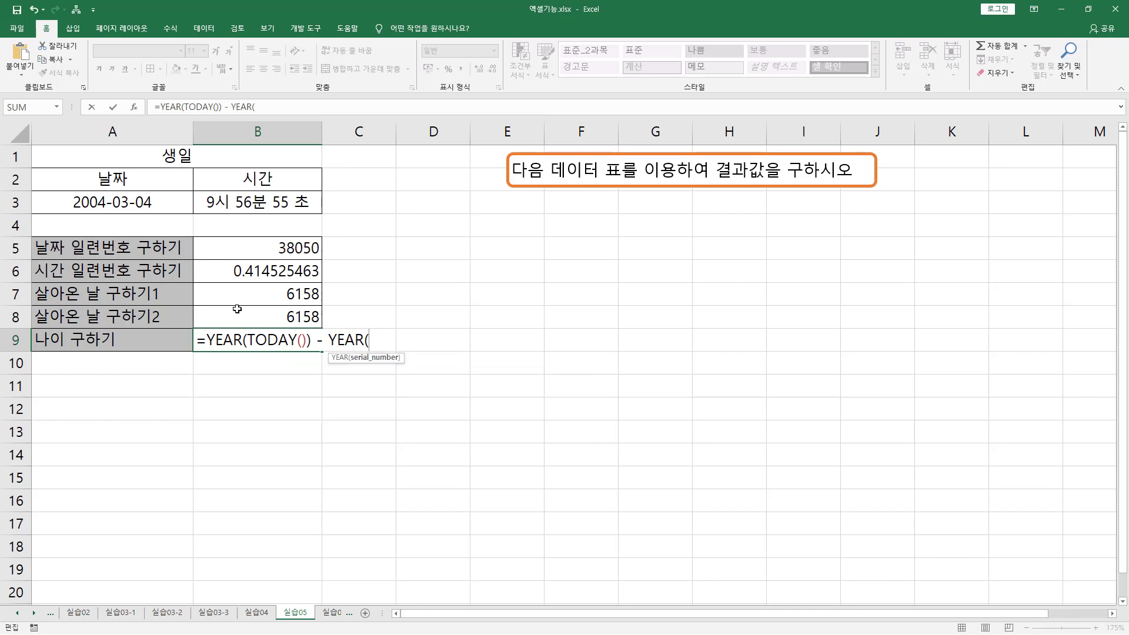
left_click(157, 202)
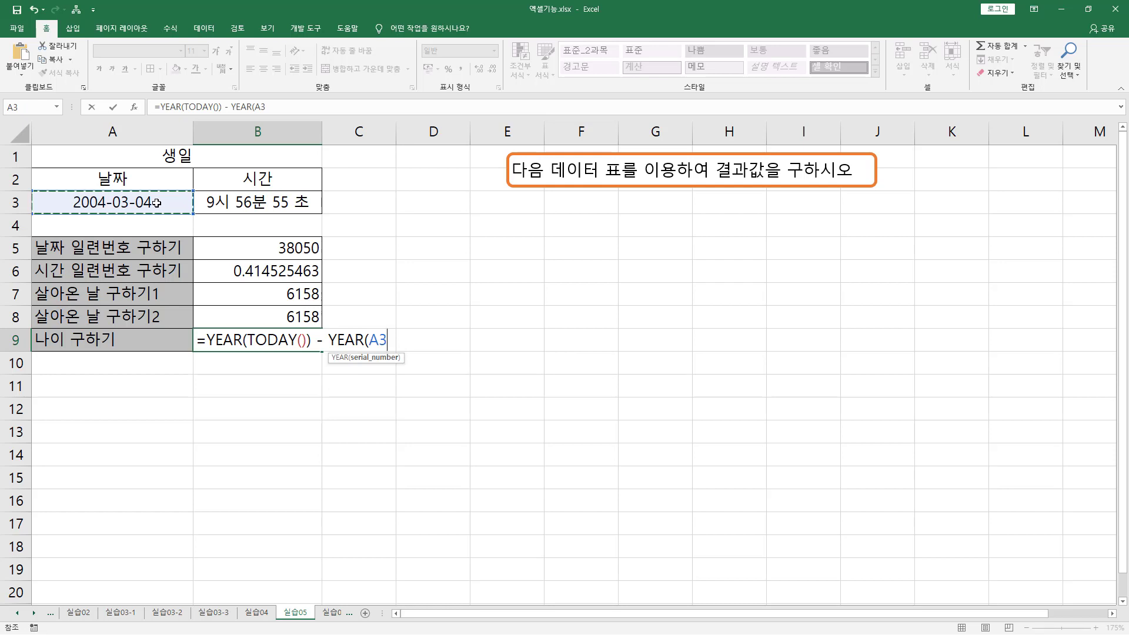
type(")")
key("Return")
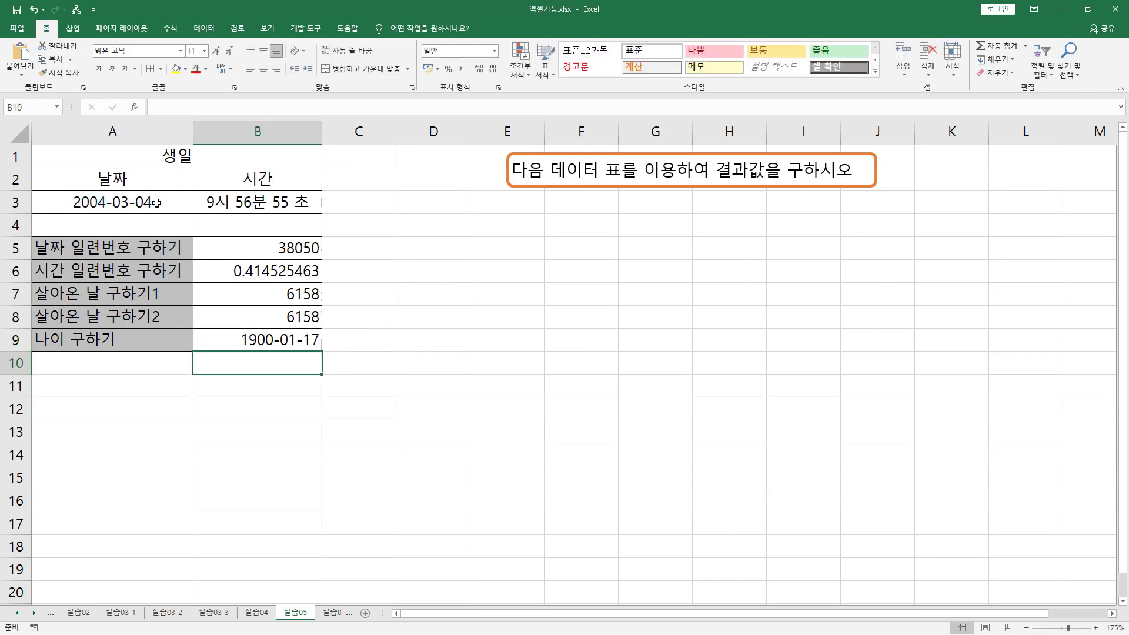
Change the number format of cell B9 to General (일반).
left_click(269, 346)
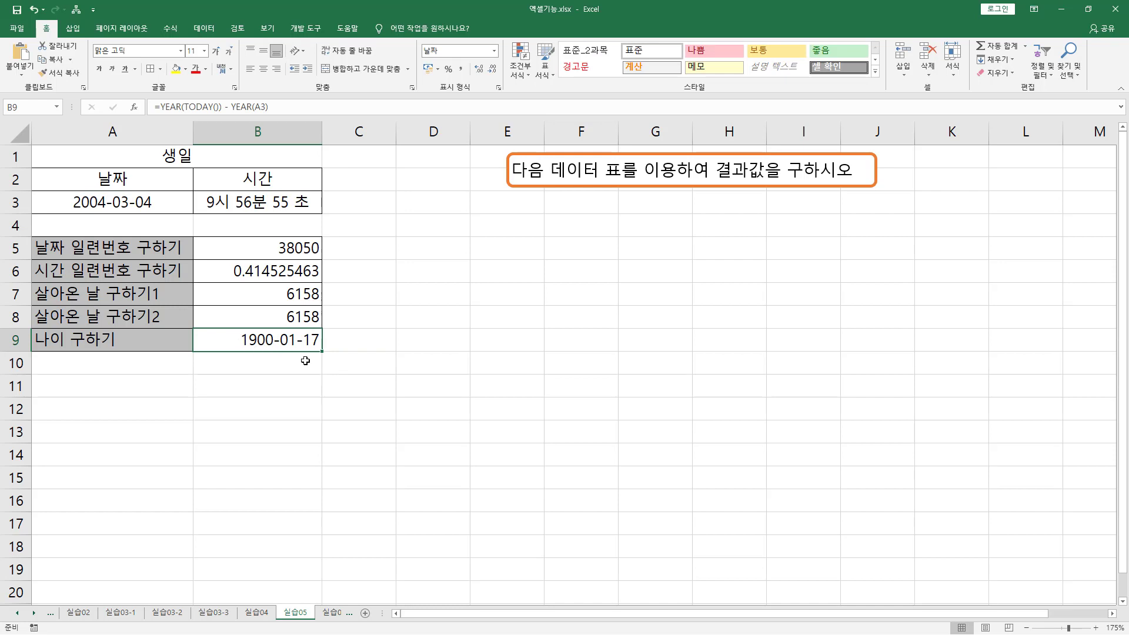
key("ctrl+1")
left_click(324, 346)
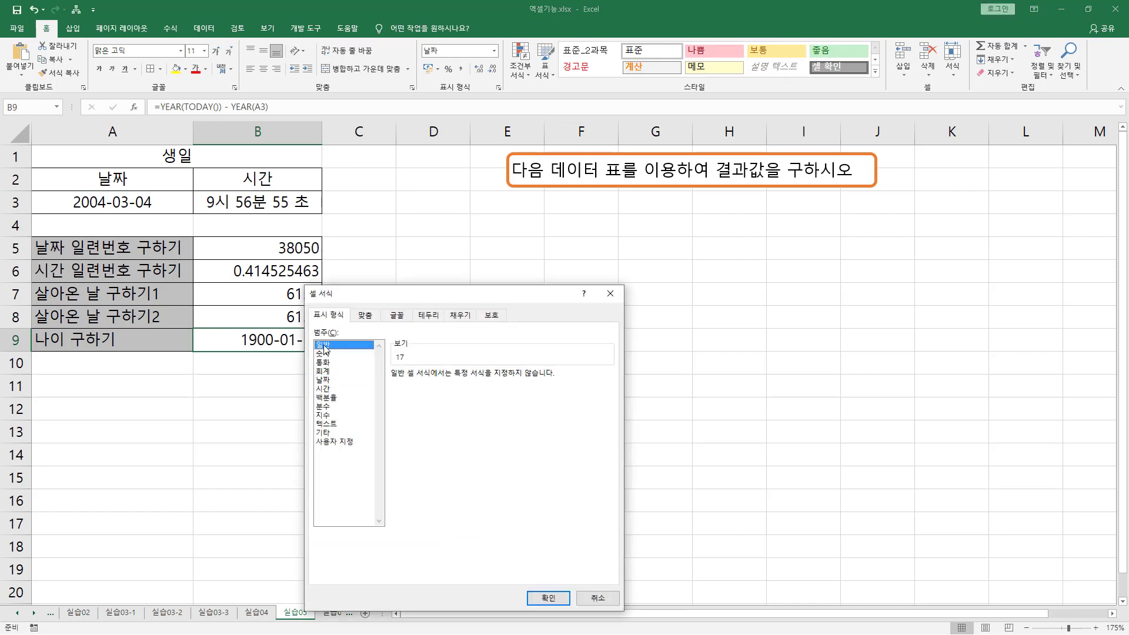
left_click(549, 598)
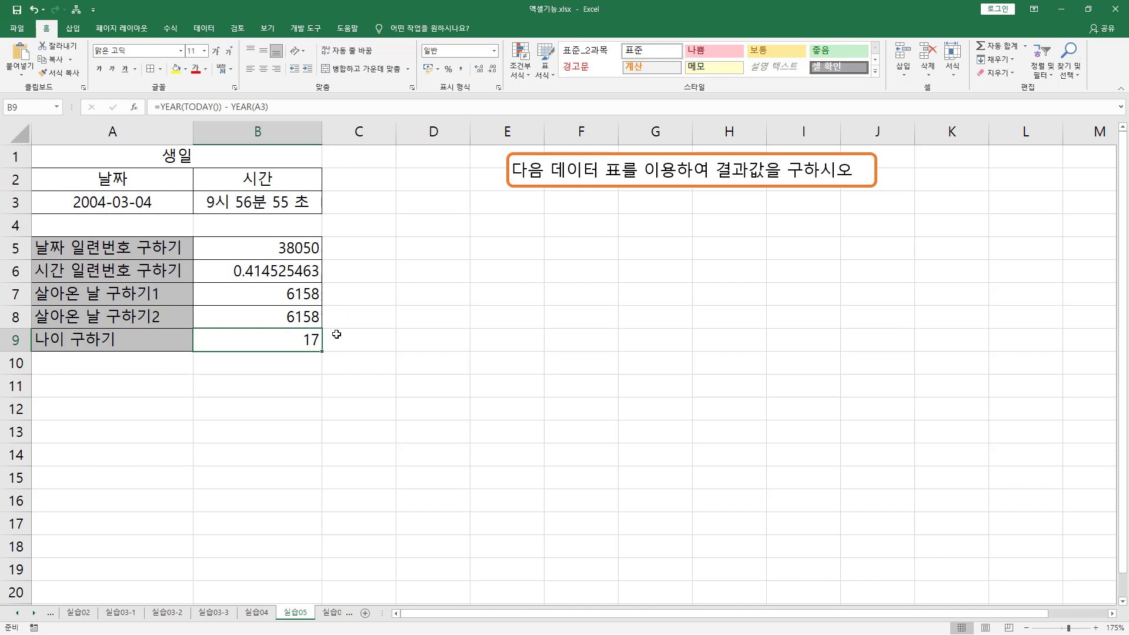
left_click_drag(269, 284, 331, 353)
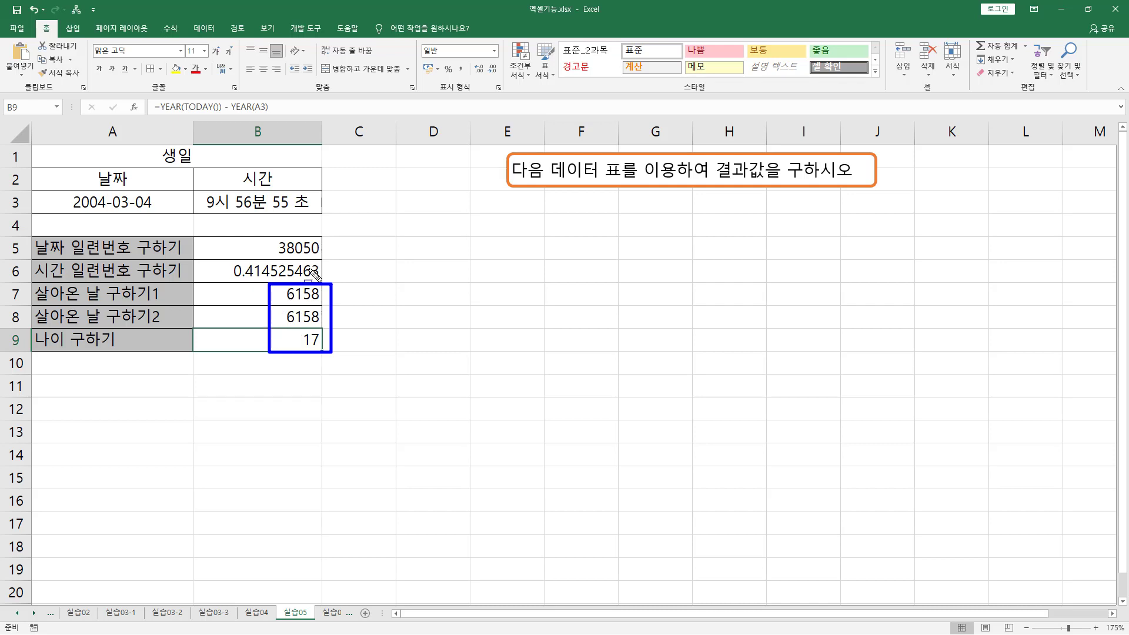
key("Escape")
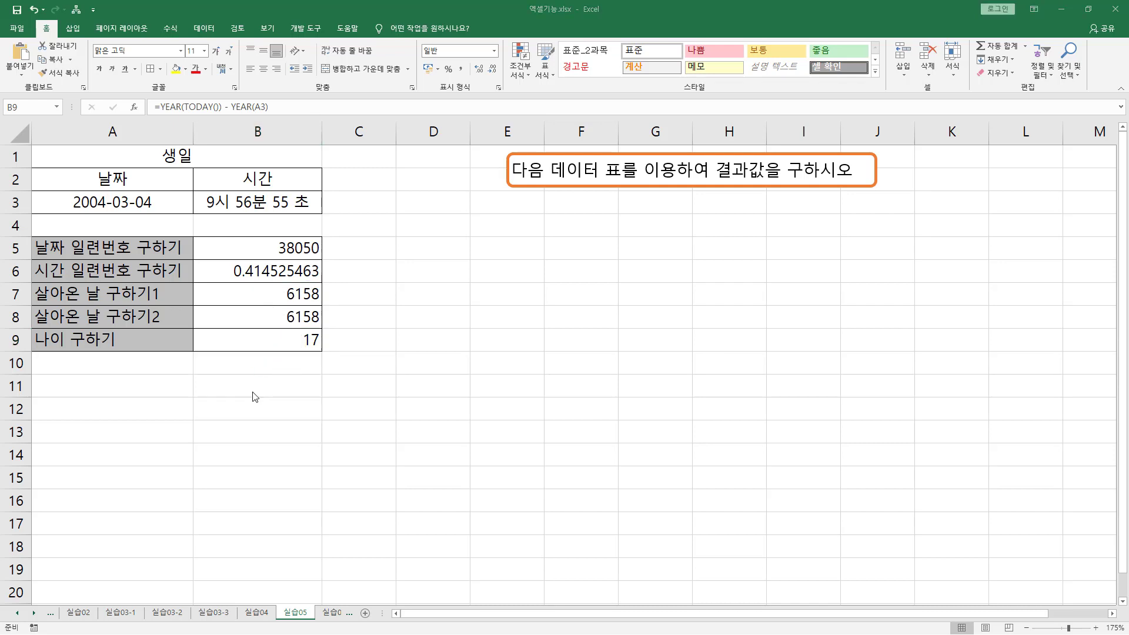